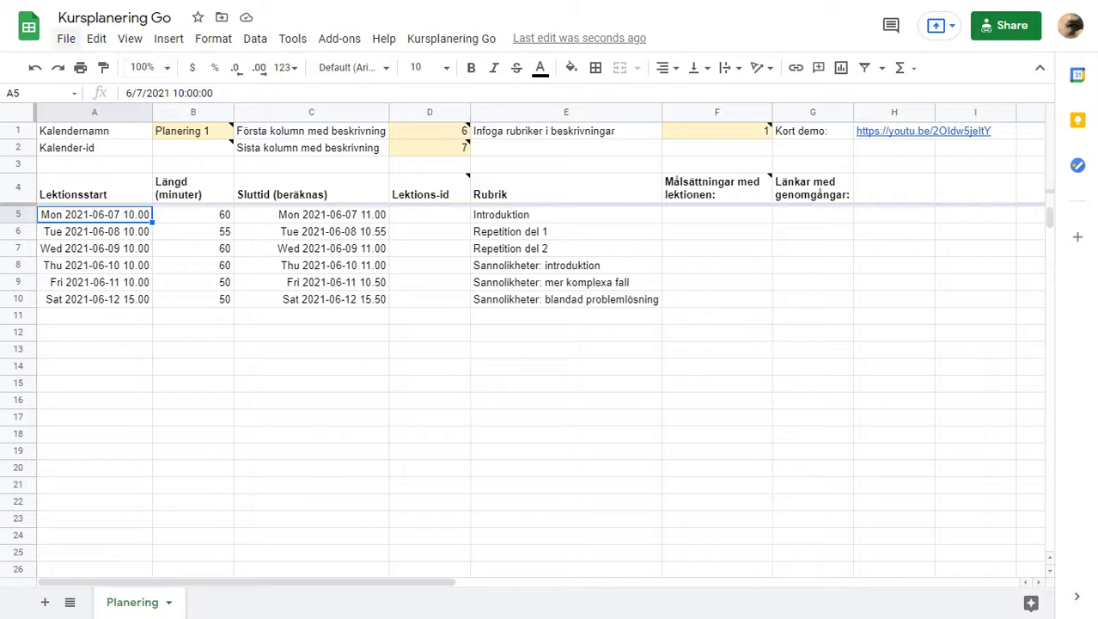
Make a copy of the Kursplanering Go spreadsheet named "min egen planering"
{"action": "left_click", "coordinate": [66, 39]}
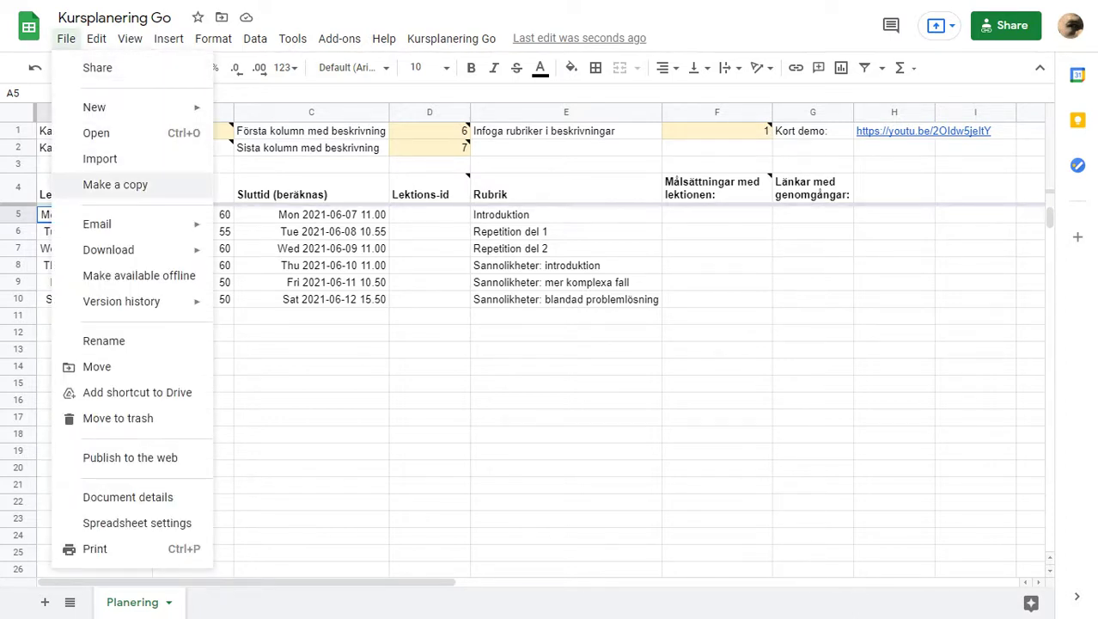
{"action": "left_click", "coordinate": [115, 184]}
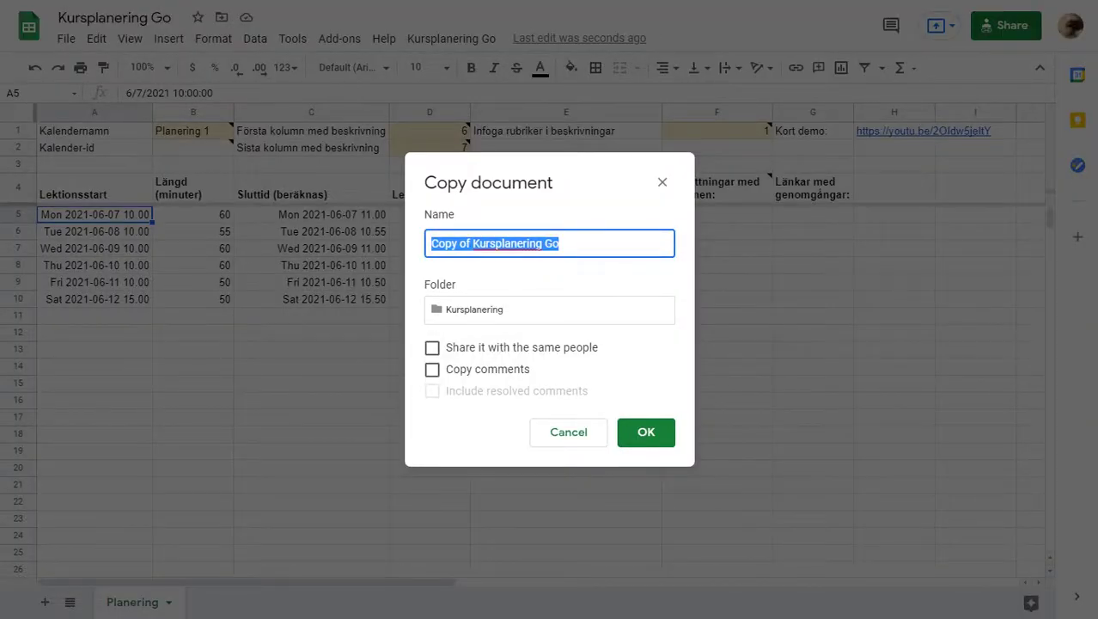
{"action": "type", "text": "min egen planie"}
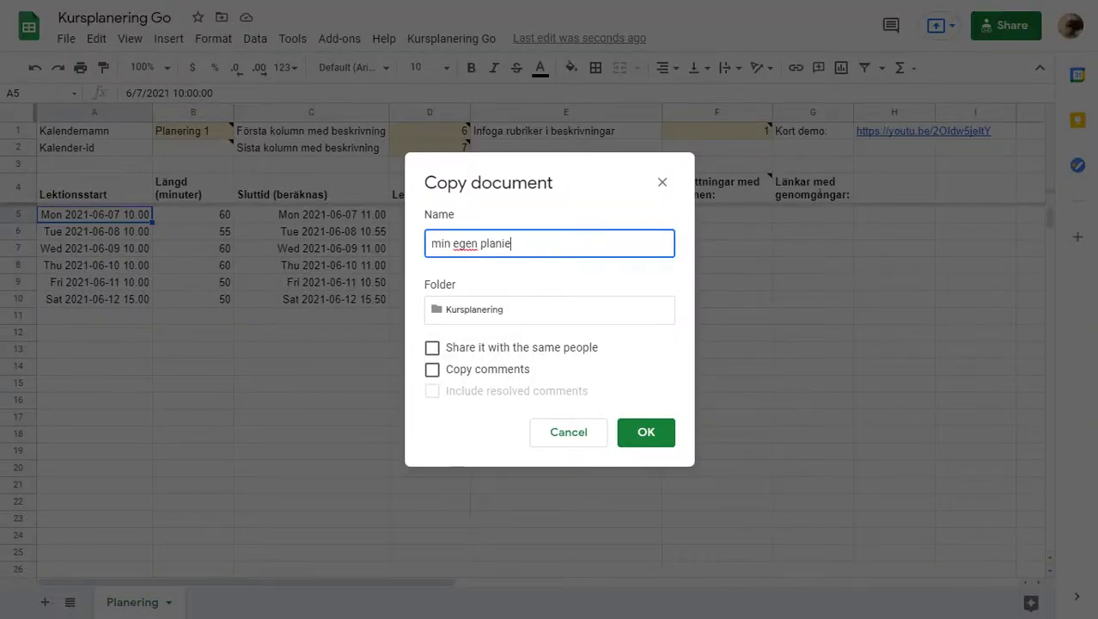
{"action": "key", "text": "BackSpace"}
{"action": "key", "text": "BackSpace"}
{"action": "type", "text": "ering"}
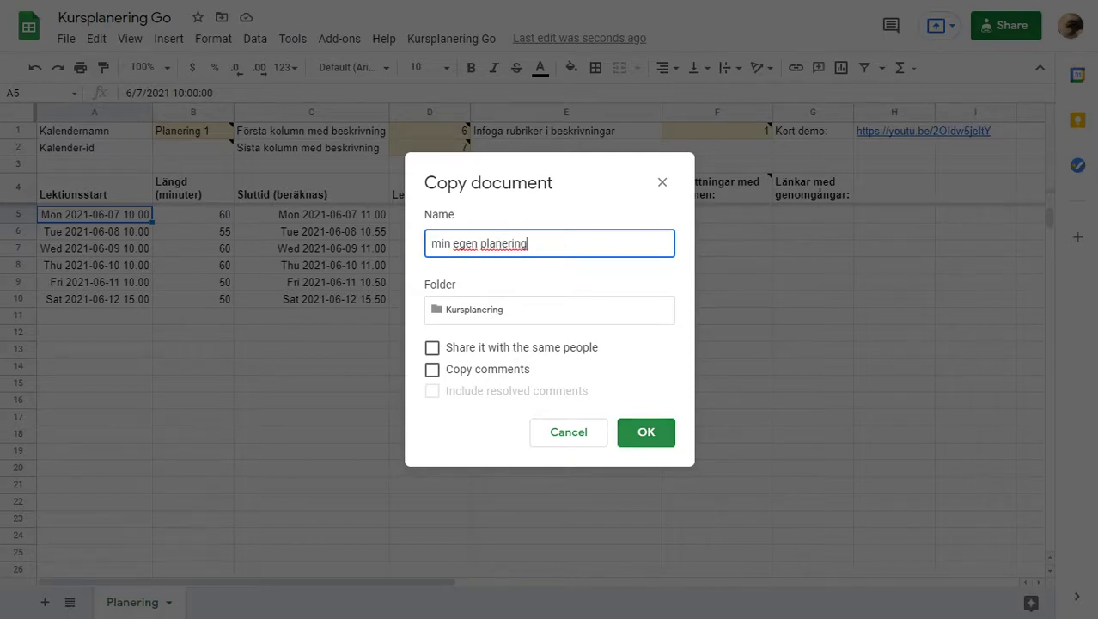
{"action": "key", "text": "Return"}
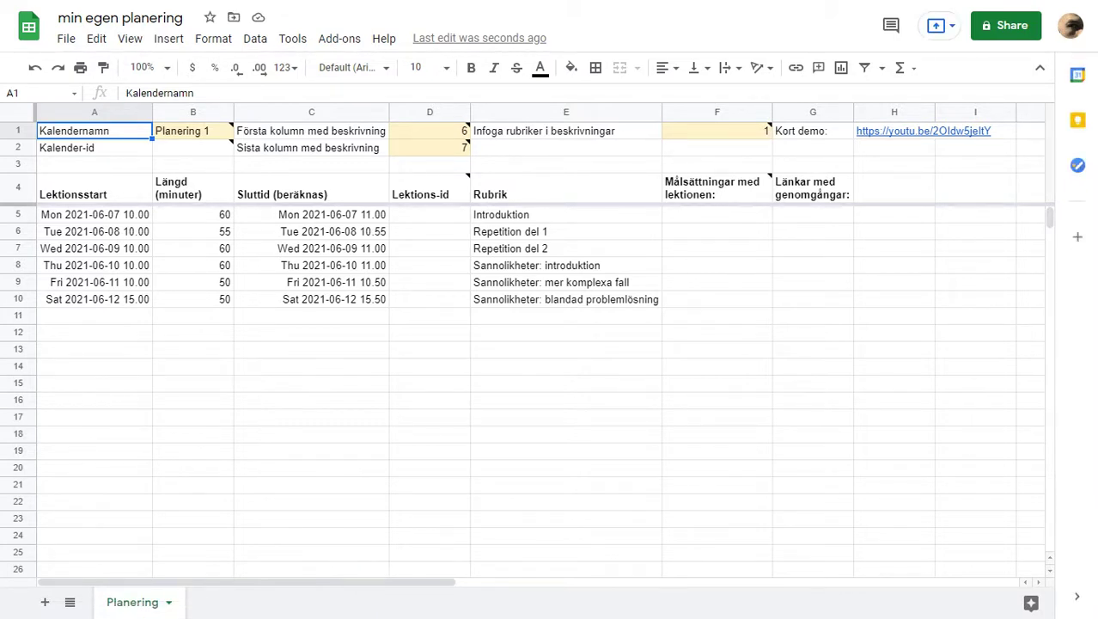
Examine the lesson start times, calculated end times and lesson headings in rows 5 to 10 of the copied planning sheet
{"action": "left_click", "coordinate": [429, 265]}
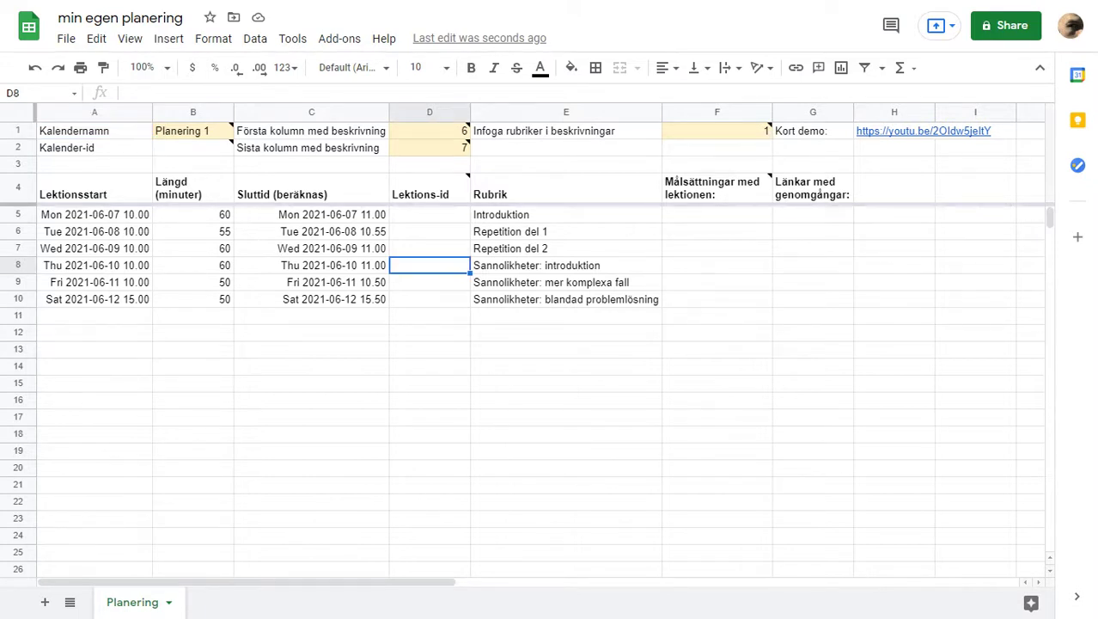
{"action": "left_click", "coordinate": [94, 215]}
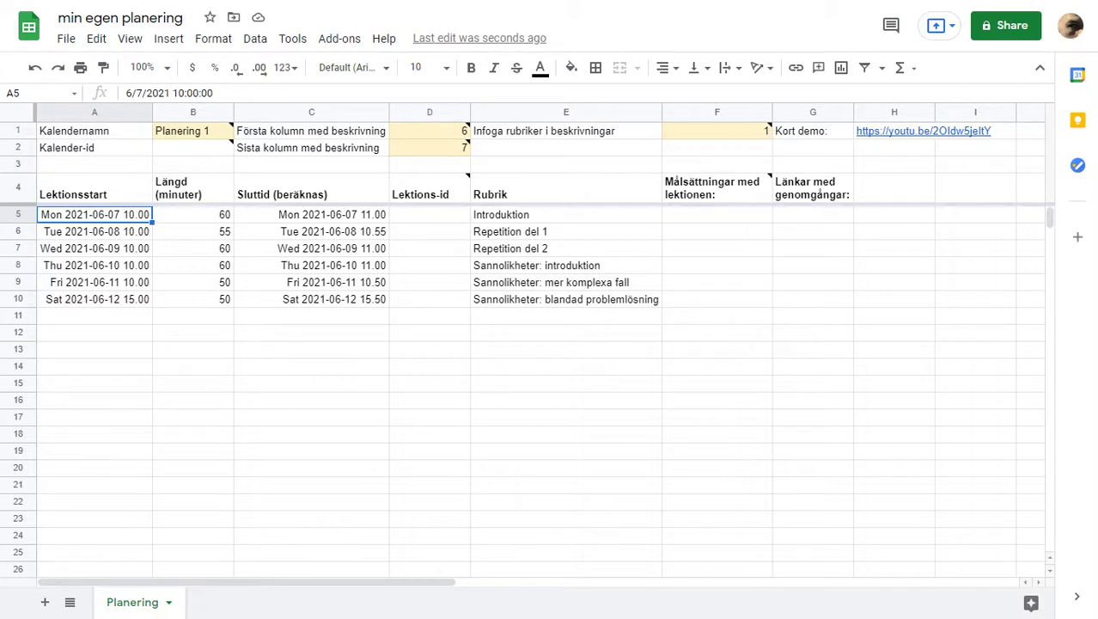
{"action": "key", "text": "ctrl+shift+Down"}
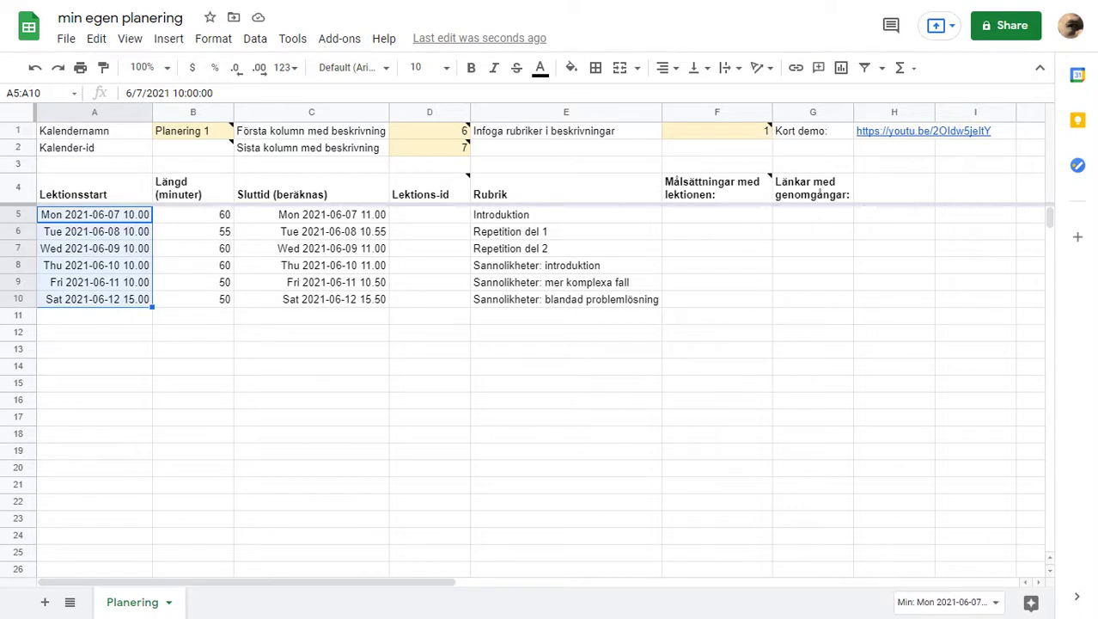
{"action": "left_click_drag", "start_coordinate": [311, 215], "coordinate": [311, 317]}
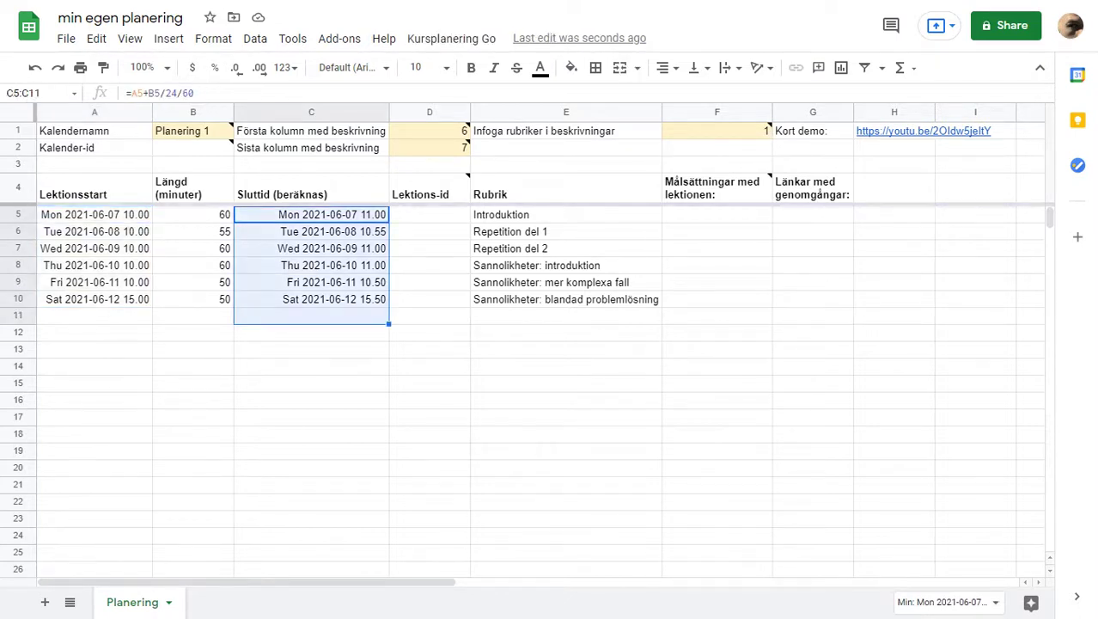
{"action": "left_click_drag", "start_coordinate": [566, 215], "coordinate": [566, 299]}
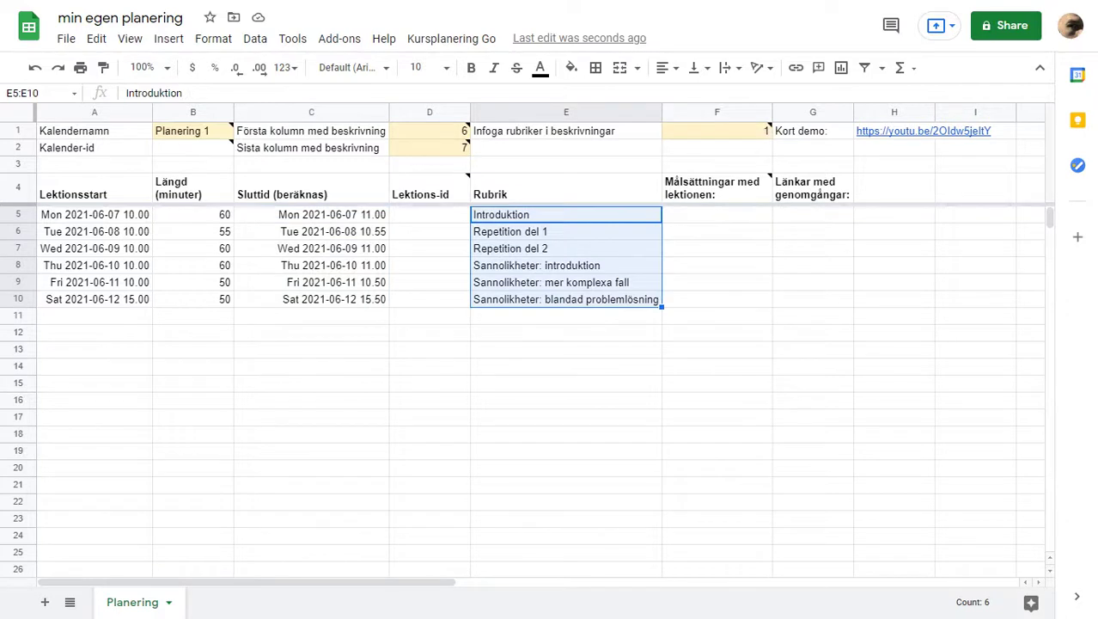
{"action": "key", "text": "Right"}
{"action": "key", "text": "Right"}
{"action": "key", "text": "Right"}
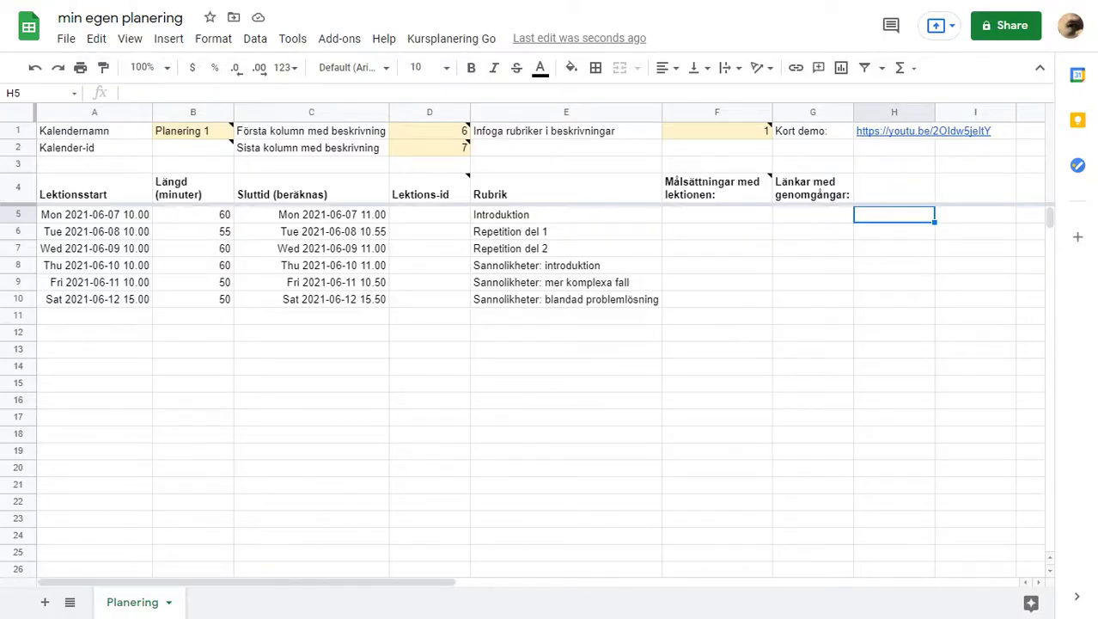
{"action": "left_click", "coordinate": [94, 299]}
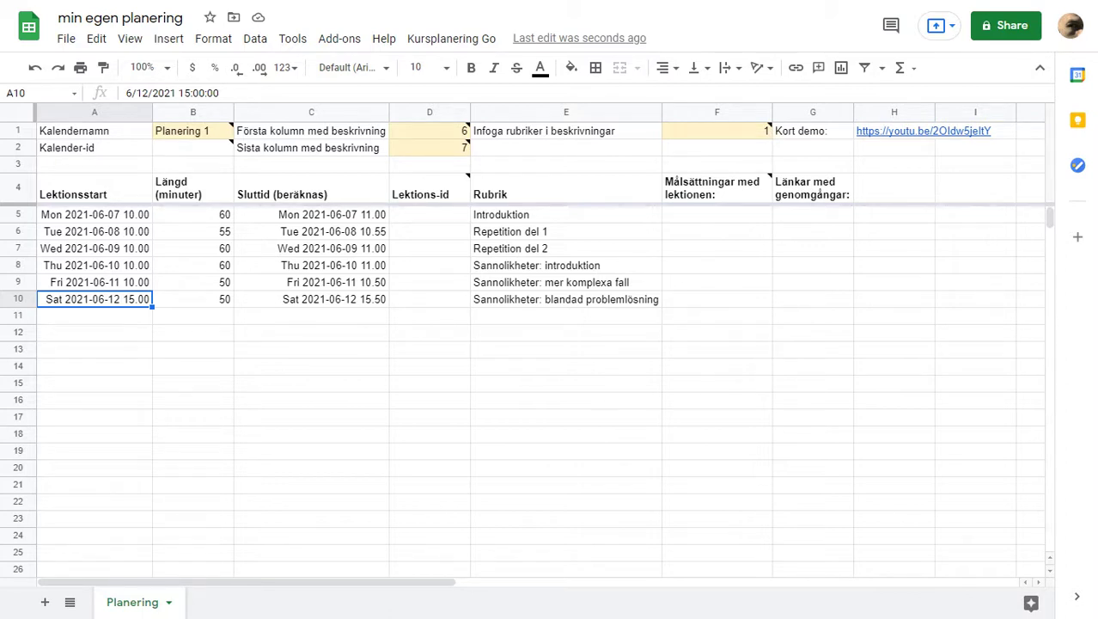
{"action": "left_click", "coordinate": [95, 315]}
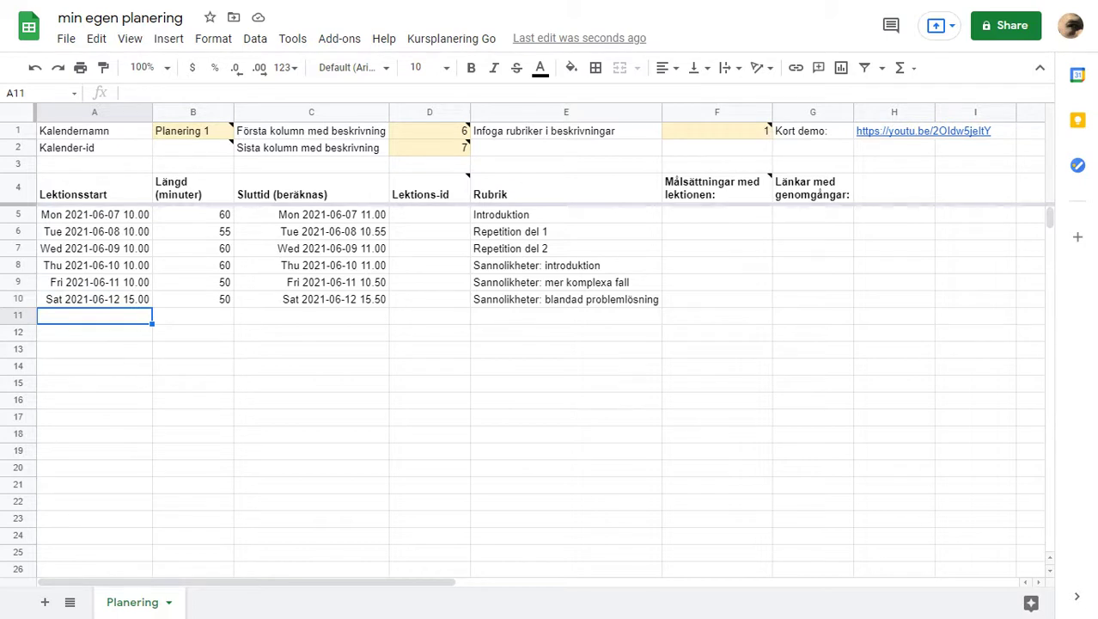
{"action": "type", "text": "2021-06"}
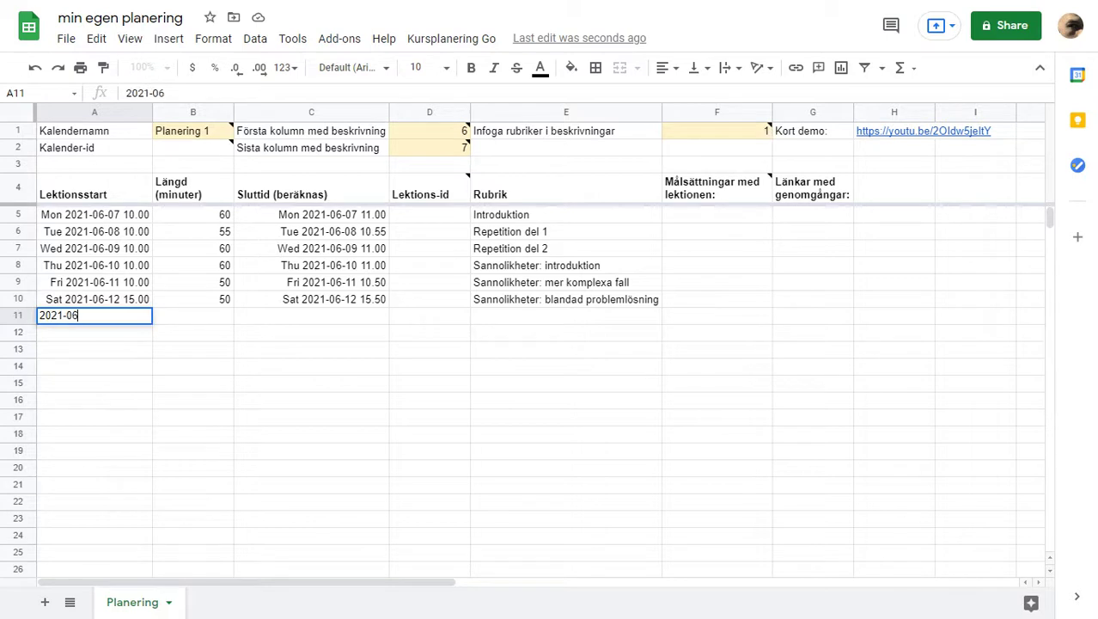
{"action": "type", "text": "-"}
{"action": "key", "text": "Escape"}
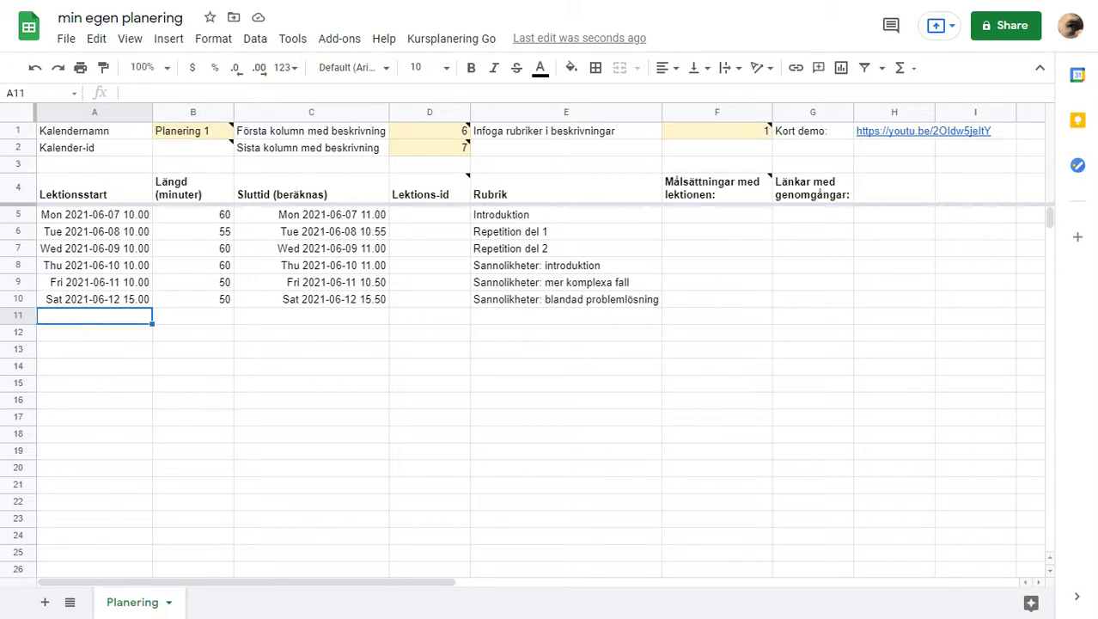
Enter the formula =A7+7 in A11 to schedule a new lesson one week after the Wednesday lesson
{"action": "type", "text": "="}
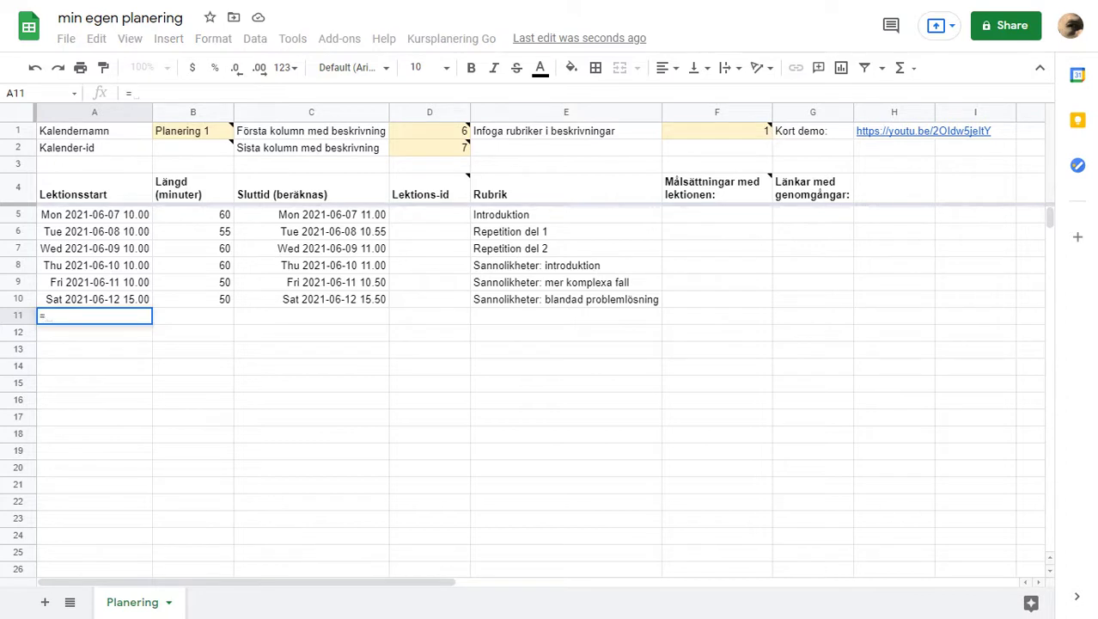
{"action": "type", "text": "A7+7"}
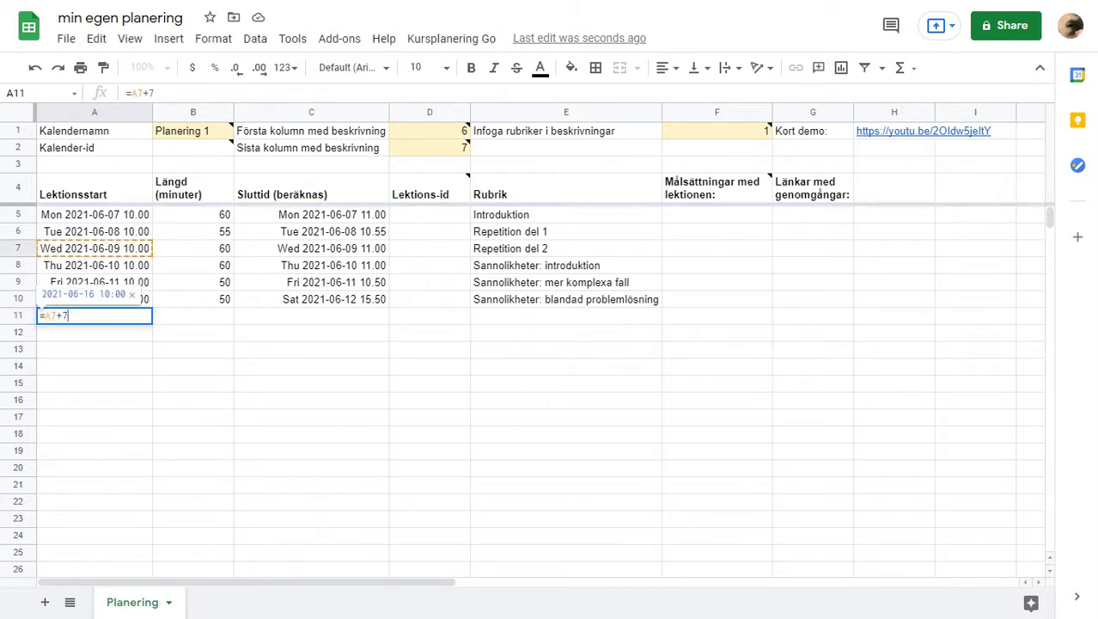
{"action": "key", "text": "Return"}
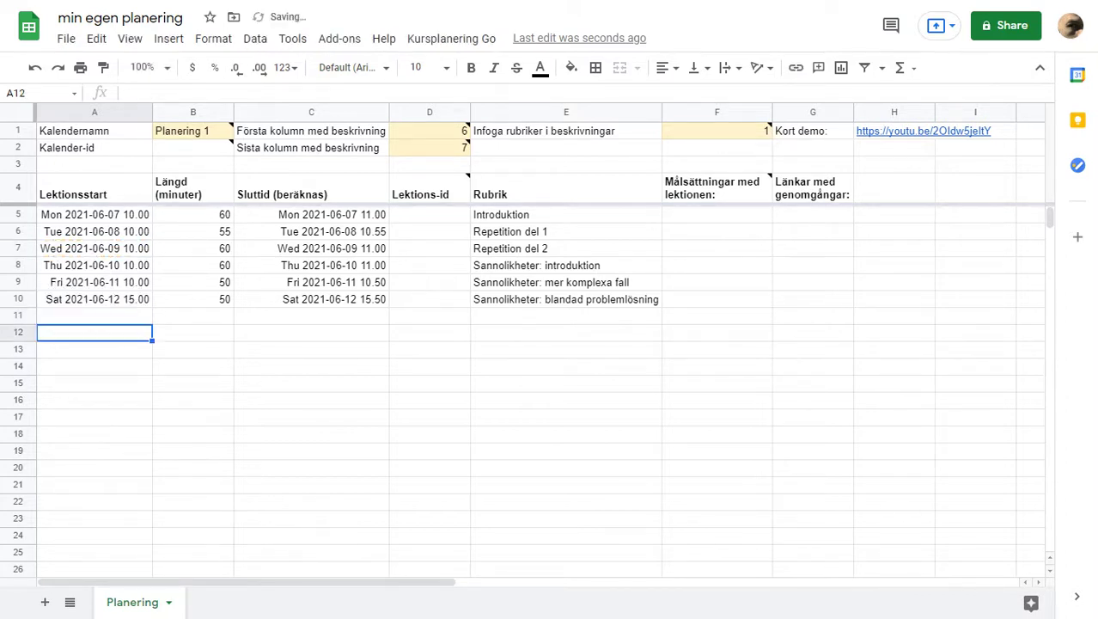
{"action": "left_click", "coordinate": [95, 316]}
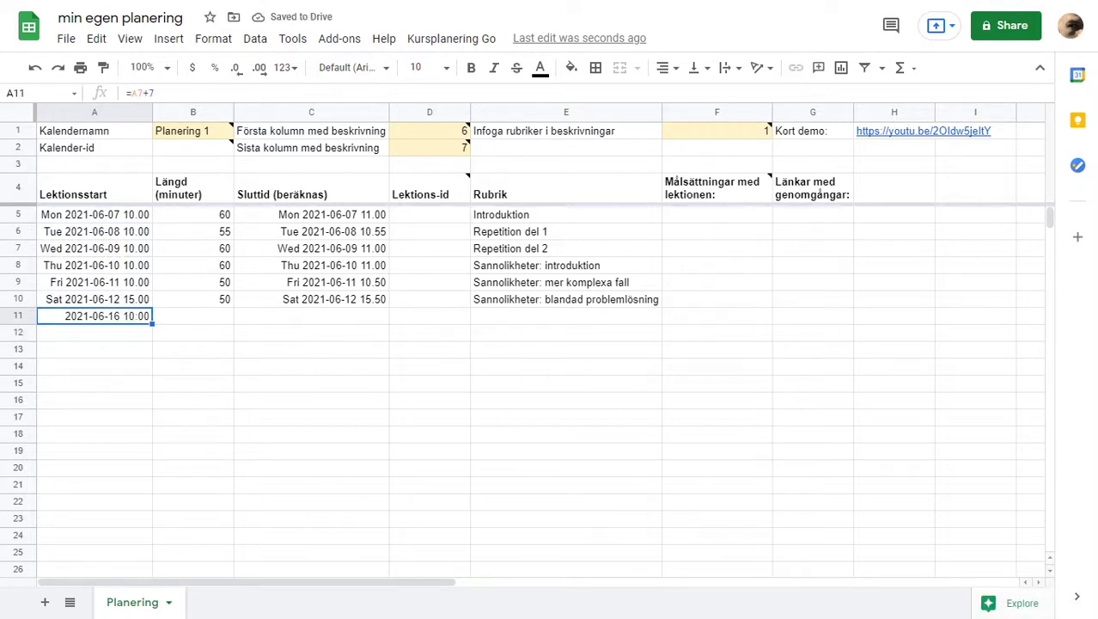
Enter the formula =B7 in B11 as the new lesson's length
{"action": "left_click", "coordinate": [193, 316]}
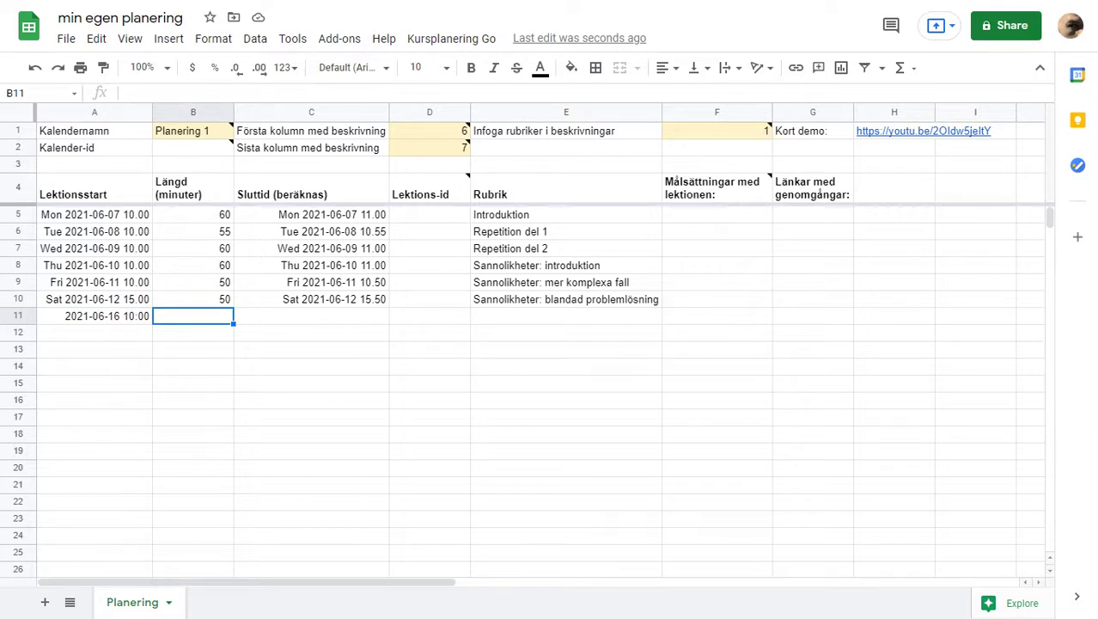
{"action": "type", "text": "=B7"}
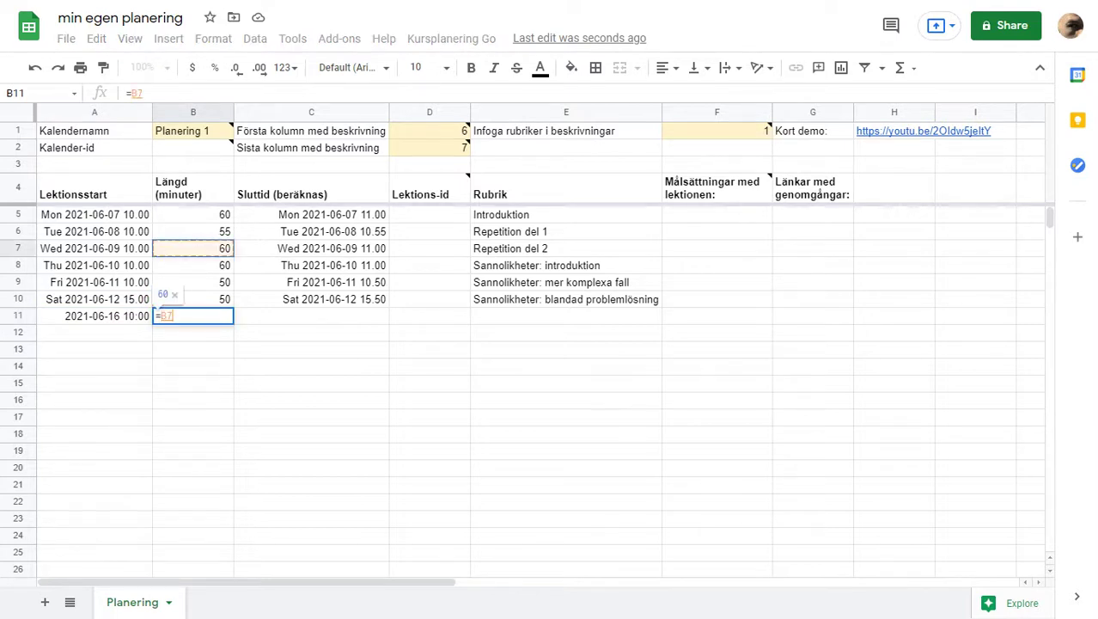
{"action": "key", "text": "Return"}
Copy the end-time formula from C10 into C11 for the new lesson
{"action": "key", "text": "Right"}
{"action": "key", "text": "Up"}
{"action": "key", "text": "Up"}
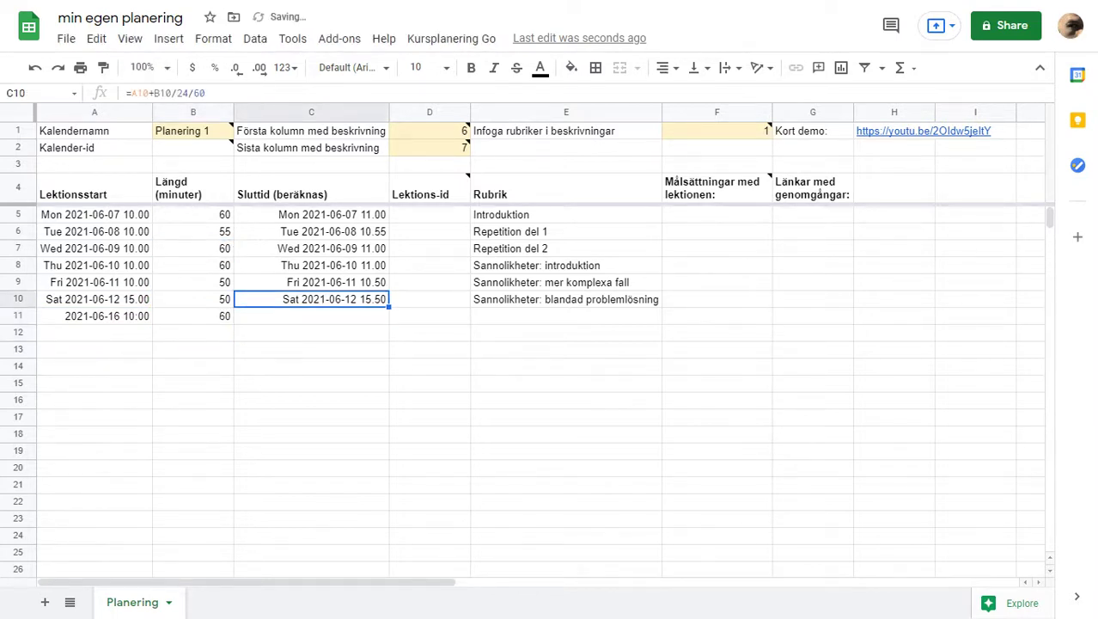
{"action": "key", "text": "ctrl+c"}
{"action": "key", "text": "Down"}
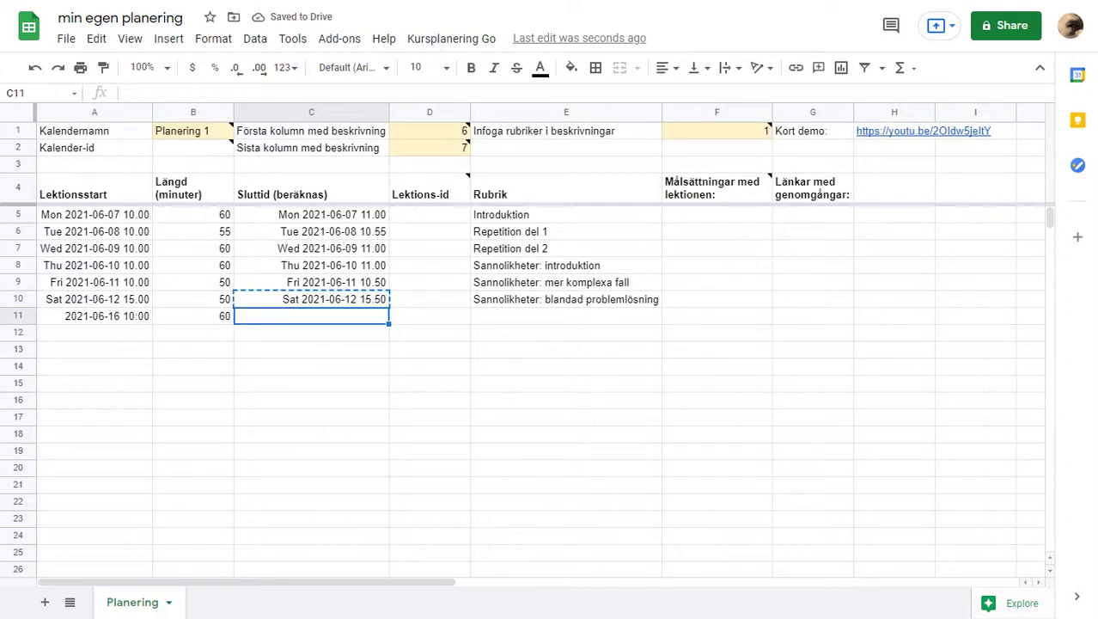
{"action": "key", "text": "ctrl+v"}
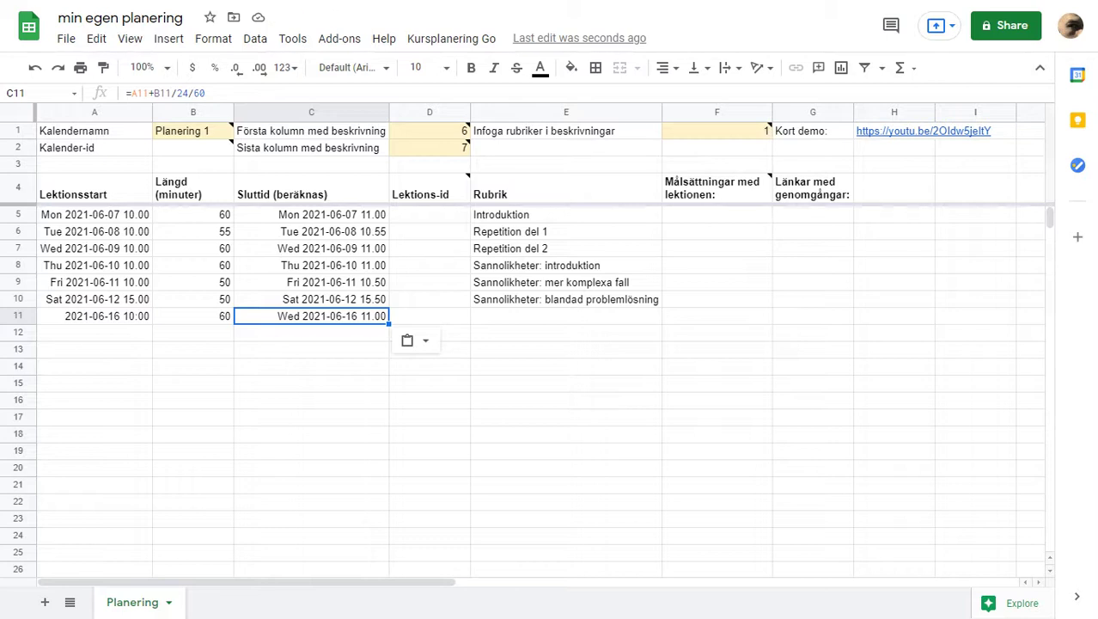
Enter "Reservlektion" in E11 as the new lesson's heading
{"action": "left_click", "coordinate": [567, 316]}
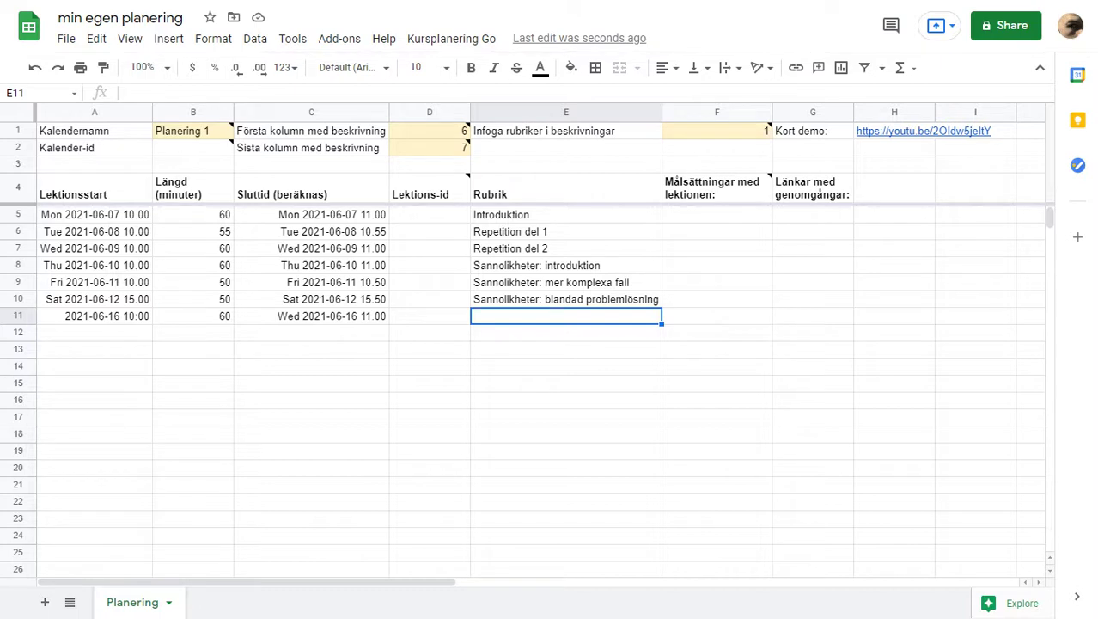
{"action": "type", "text": "Reservlektion"}
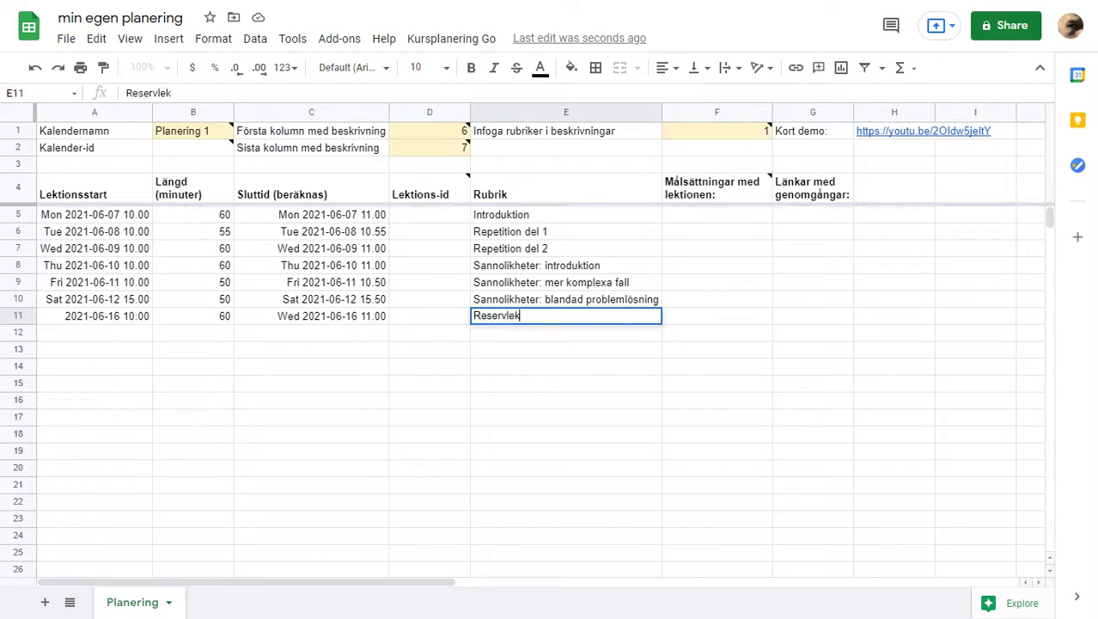
{"action": "key", "text": "Return"}
Enter the lesson goal "Efter den här lektionen ska du vara säker på bråkräkning..." for Repetition del 2 in F7
{"action": "key", "text": "Up"}
{"action": "key", "text": "Up"}
{"action": "key", "text": "Up"}
{"action": "key", "text": "Up"}
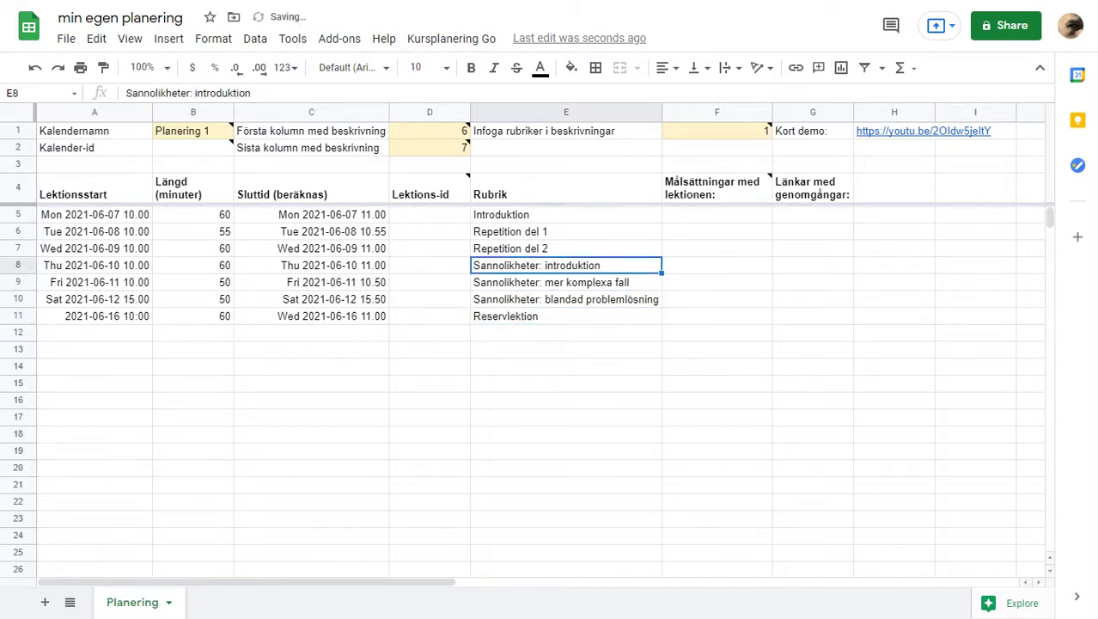
{"action": "key", "text": "Up"}
{"action": "key", "text": "Right"}
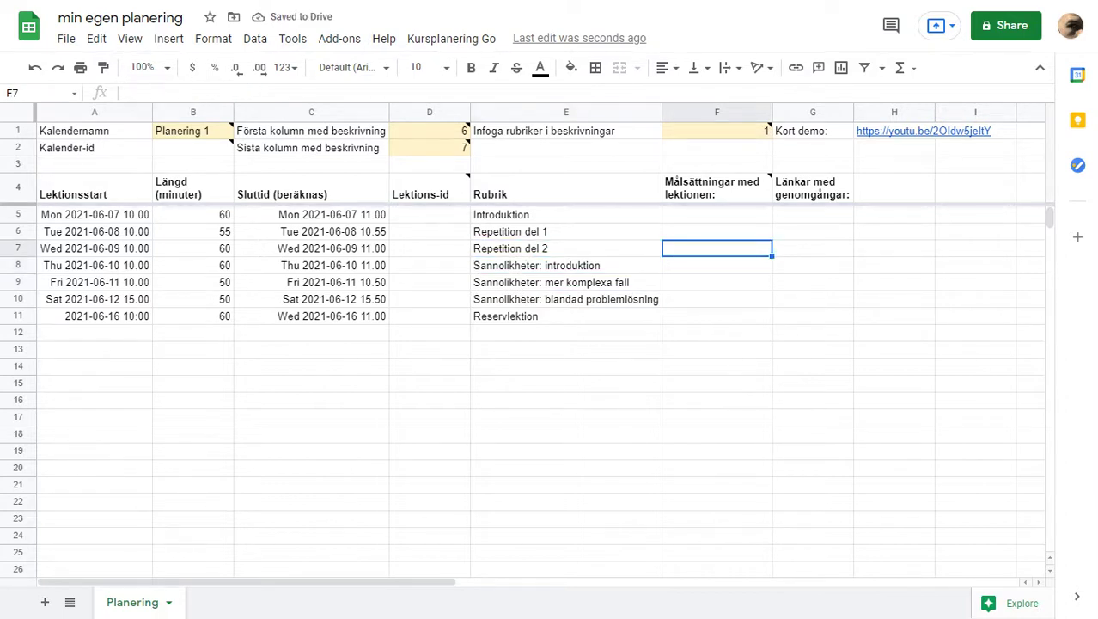
{"action": "type", "text": "Vi repeterar"}
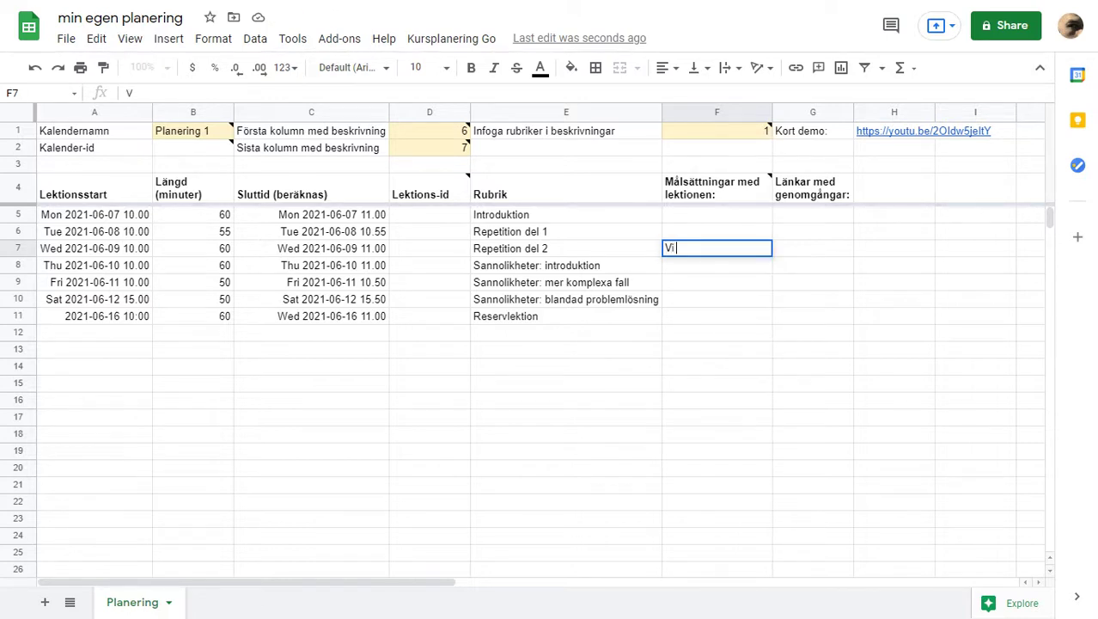
{"action": "key", "text": "BackSpace"}
{"action": "key", "text": "BackSpace"}
{"action": "key", "text": "BackSpace"}
{"action": "key", "text": "BackSpace"}
{"action": "key", "text": "BackSpace"}
{"action": "key", "text": "BackSpace"}
{"action": "key", "text": "BackSpace"}
{"action": "key", "text": "BackSpace"}
{"action": "key", "text": "BackSpace"}
{"action": "key", "text": "BackSpace"}
{"action": "key", "text": "BackSpace"}
{"action": "key", "text": "BackSpace"}
{"action": "type", "text": "Efter den här "}
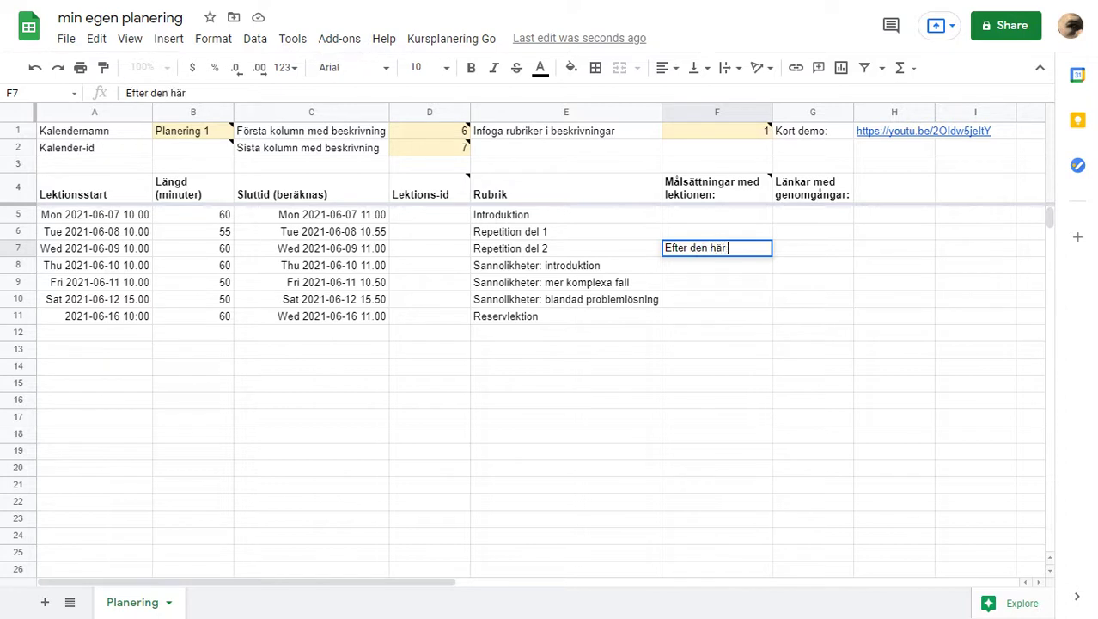
{"action": "type", "text": "lektionen ska du vara sä"}
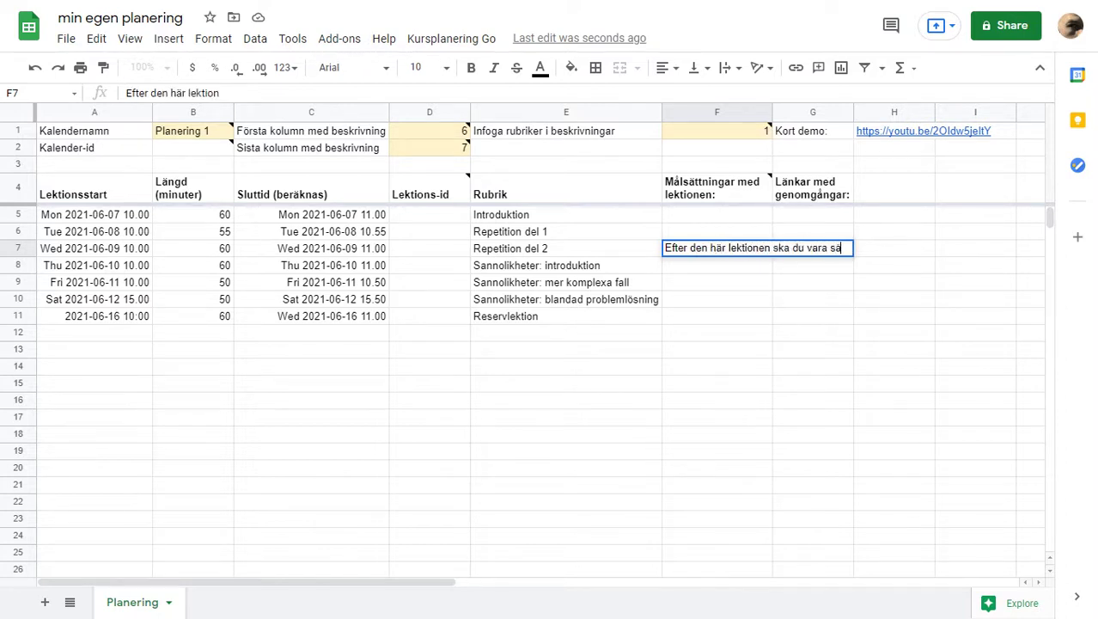
{"action": "type", "text": "ker på bråkräkning..."}
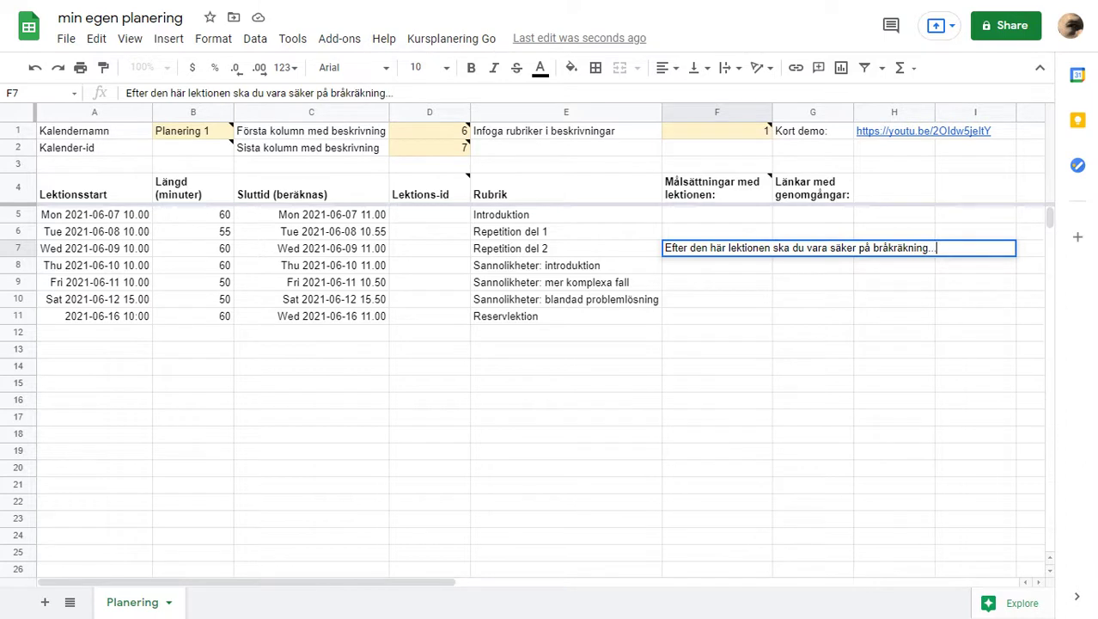
{"action": "key", "text": "Return"}
Enter "länk, länk..." in G7 as the links for Repetition del 2
{"action": "key", "text": "Up"}
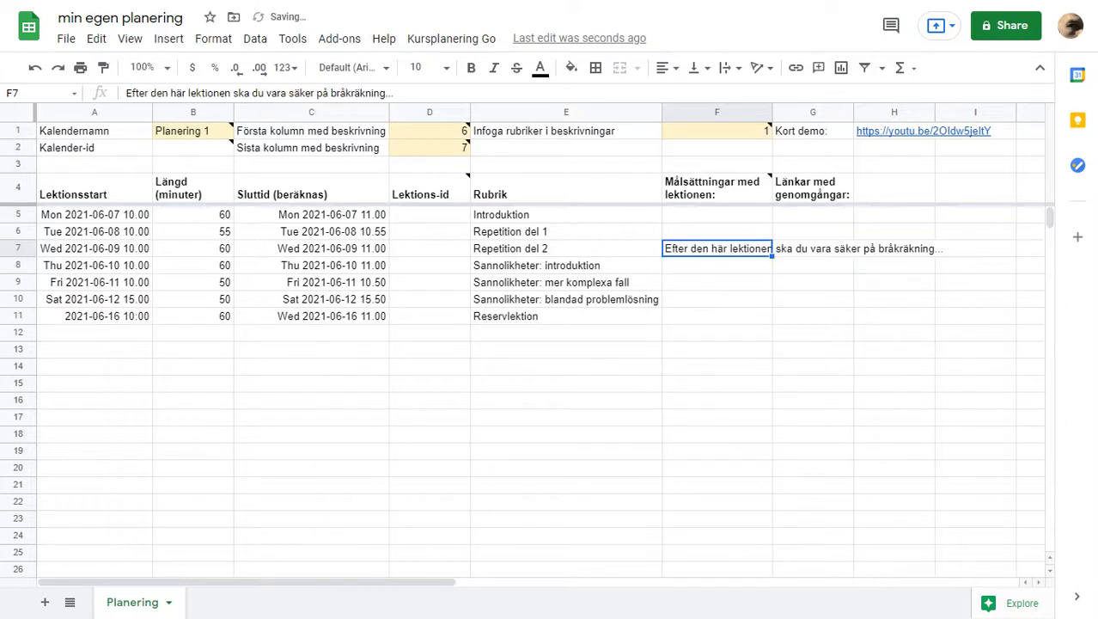
{"action": "key", "text": "Right"}
{"action": "type", "text": "länk, lk"}
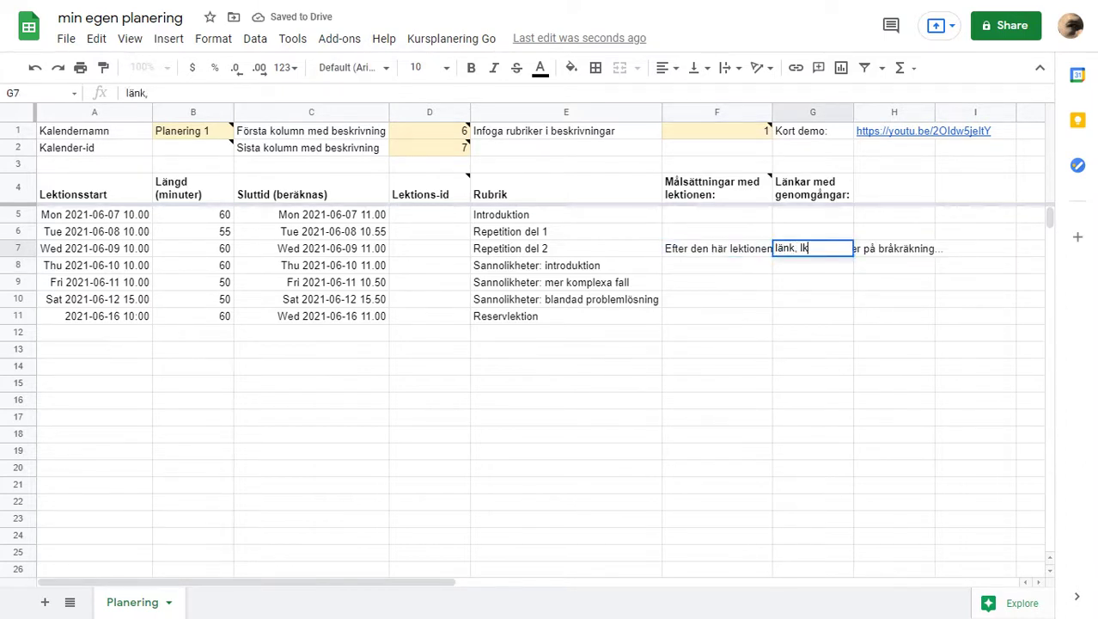
{"action": "key", "text": "BackSpace"}
{"action": "type", "text": "änk..."}
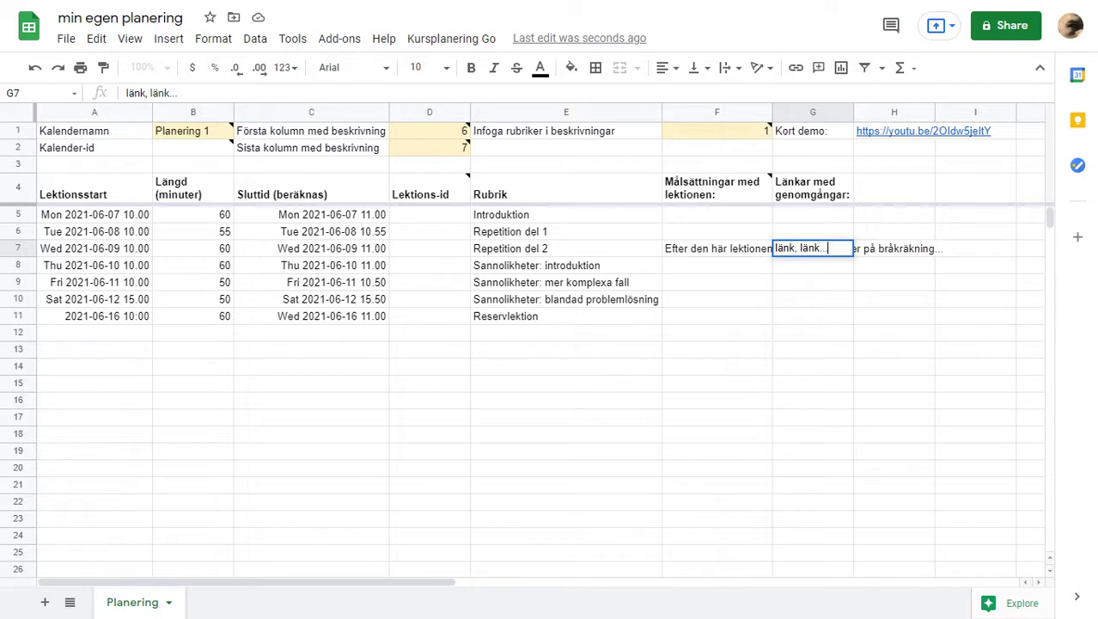
{"action": "key", "text": "Return"}
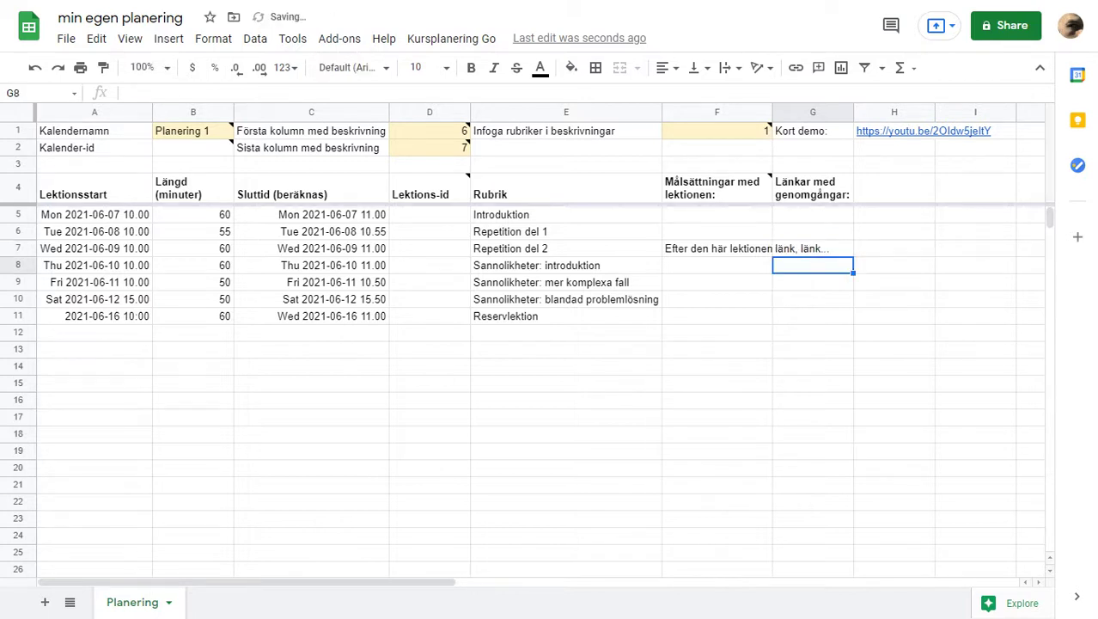
{"action": "left_click_drag", "start_coordinate": [550, 214], "coordinate": [813, 316]}
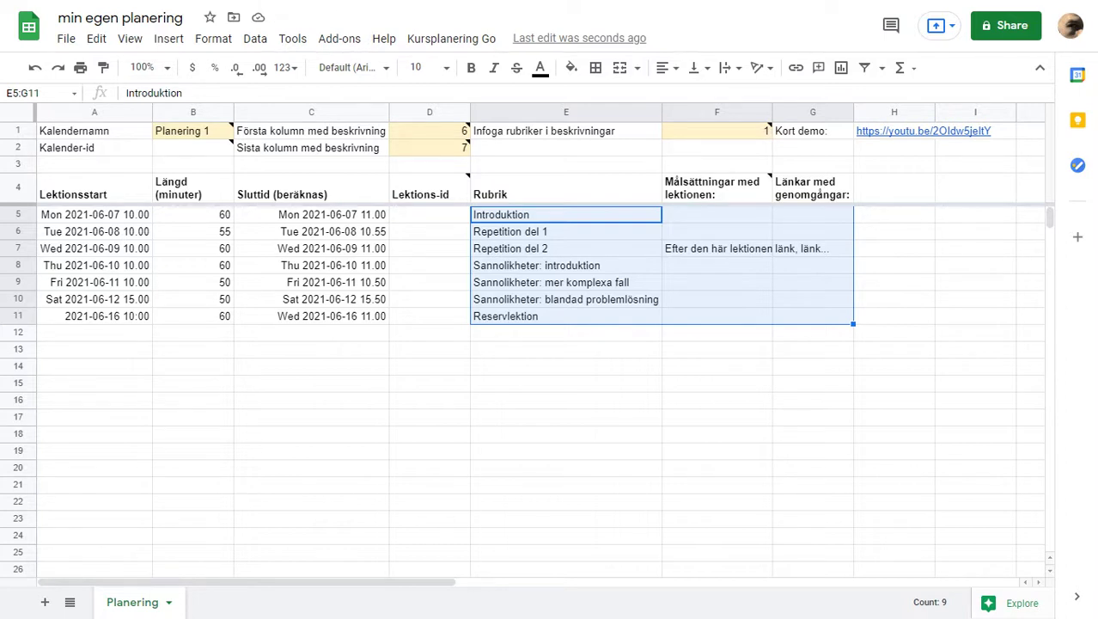
{"action": "left_click", "coordinate": [565, 400]}
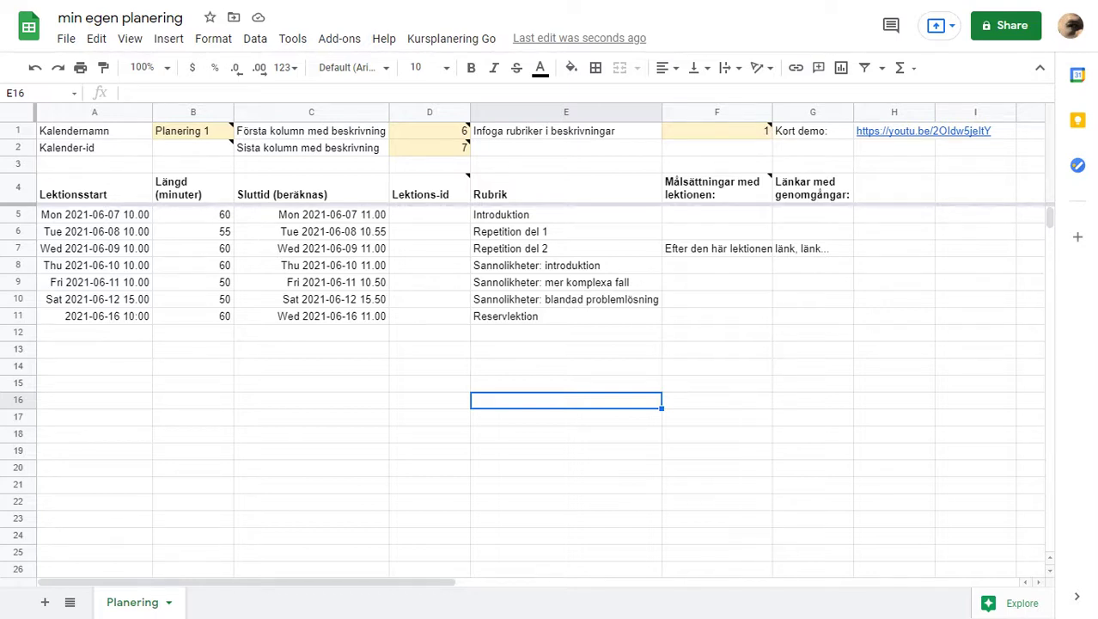
Select the four lessons in rows 5 to 8 and start creating calendar events for them with Kursplanering Go
{"action": "left_click_drag", "start_coordinate": [94, 215], "coordinate": [95, 265]}
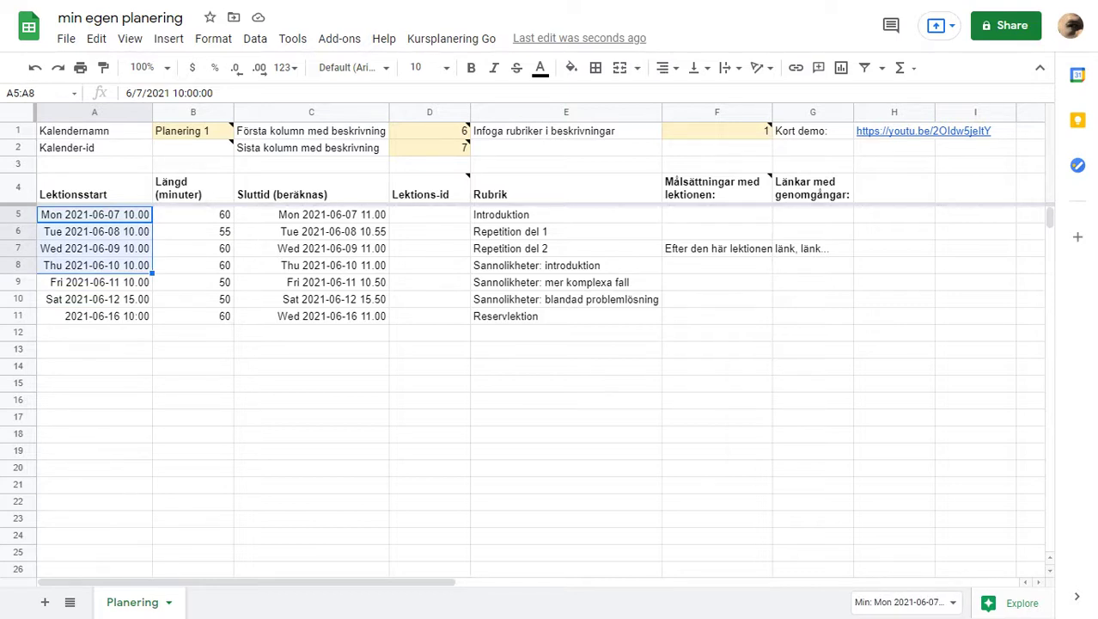
{"action": "left_click_drag", "start_coordinate": [311, 215], "coordinate": [550, 266]}
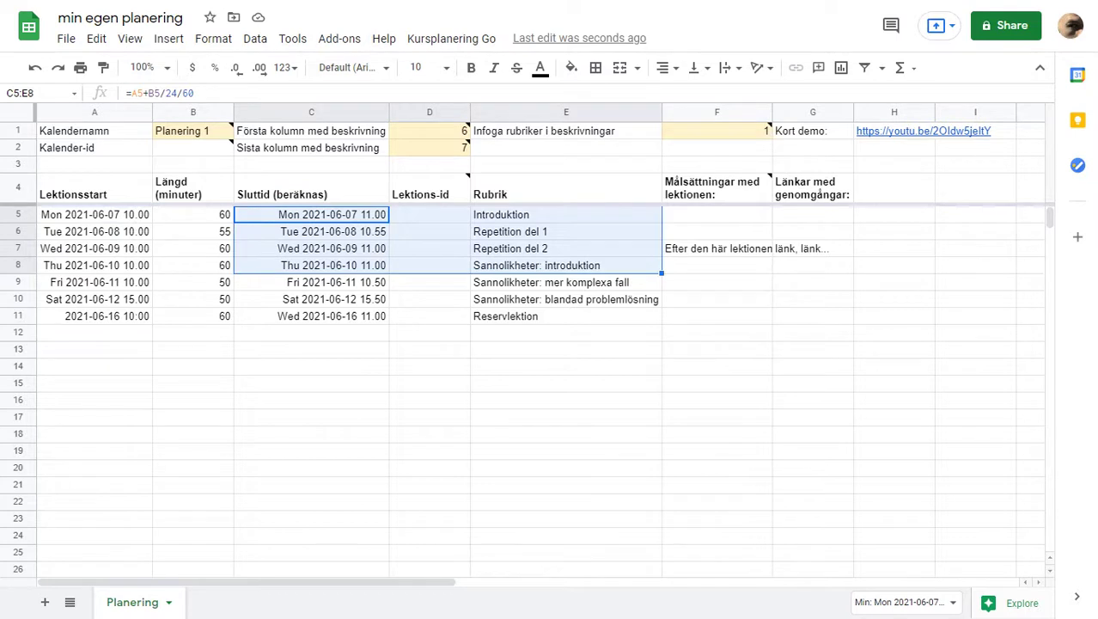
{"action": "left_click", "coordinate": [451, 39]}
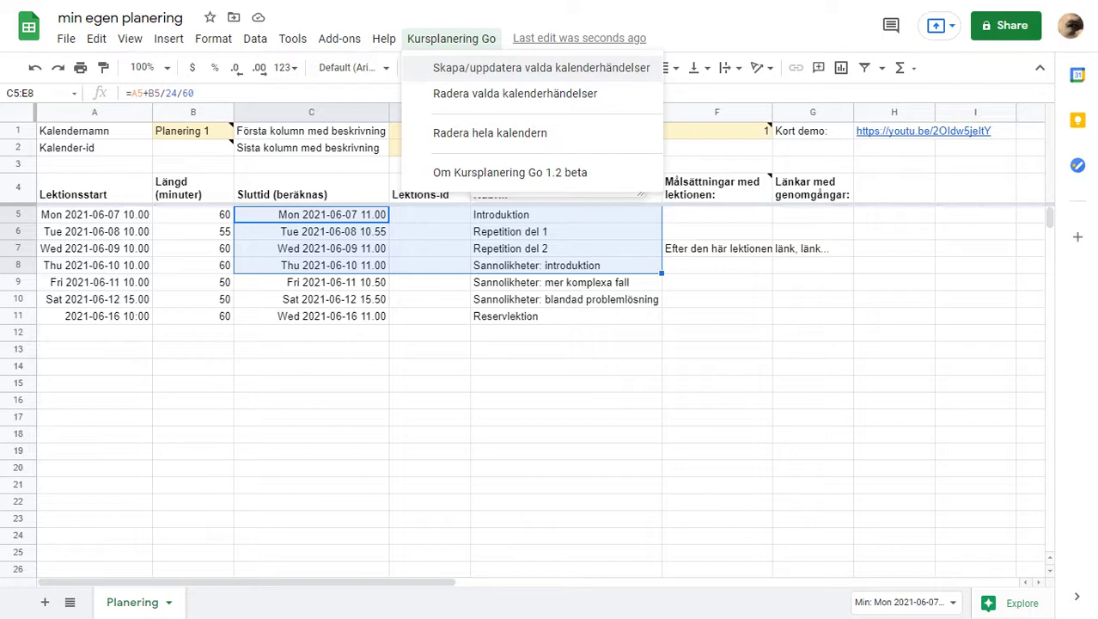
{"action": "left_click", "coordinate": [542, 67]}
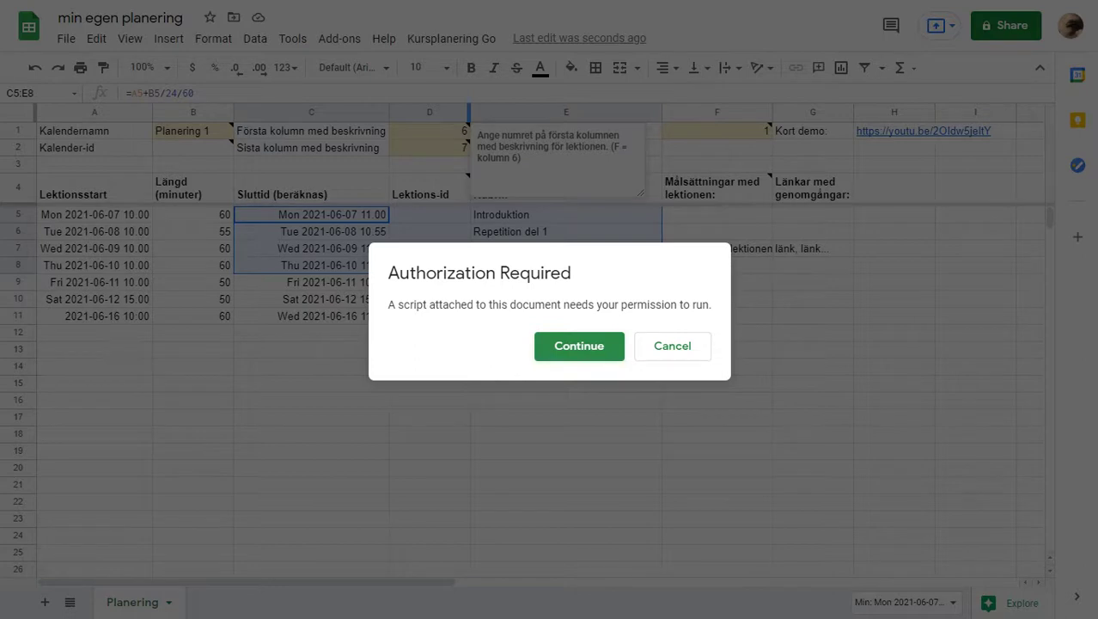
Authorize the Kursplanering Go script with the Google account, proceeding despite its unverified status and allowing the requested access
{"action": "left_click", "coordinate": [579, 346]}
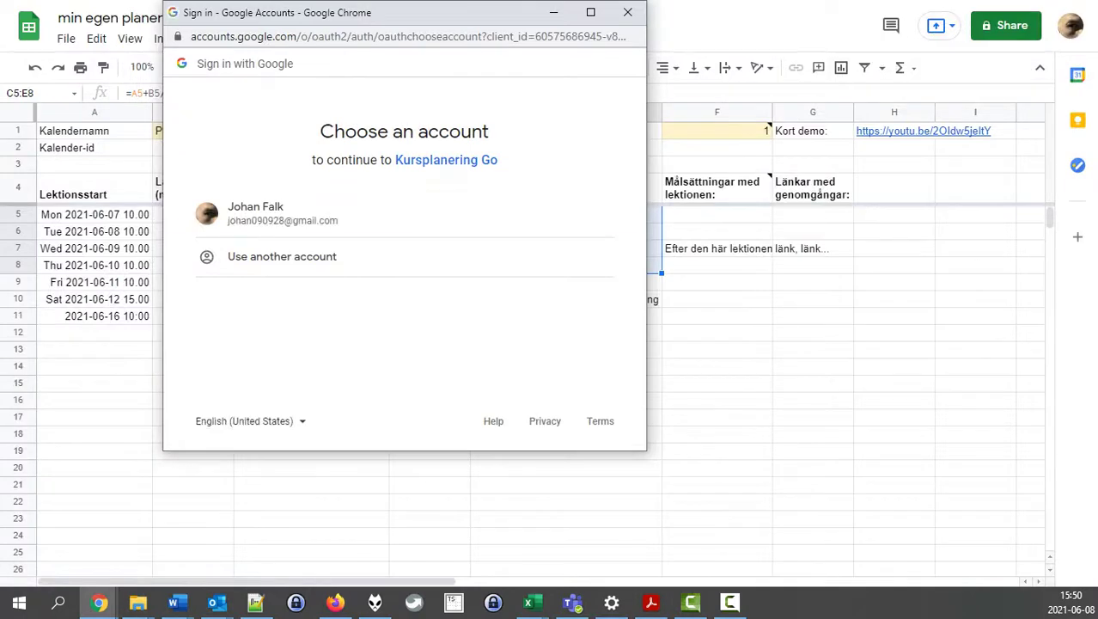
{"action": "left_click", "coordinate": [404, 214]}
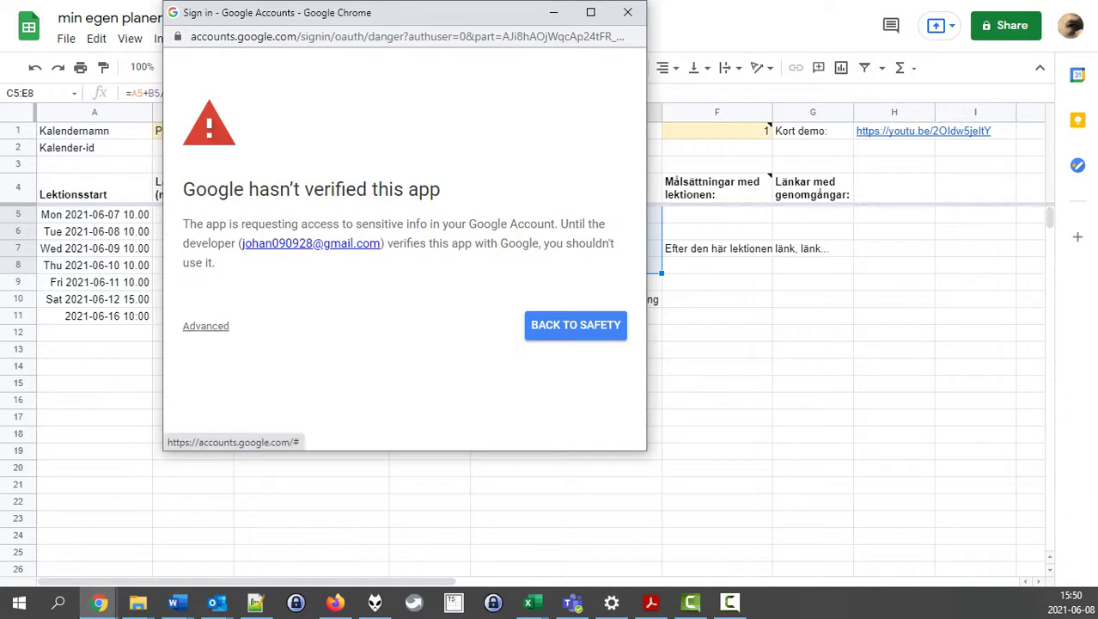
{"action": "left_click", "coordinate": [206, 326]}
{"action": "scroll", "coordinate": [258, 438], "scroll_direction": "down", "scroll_amount": 1}
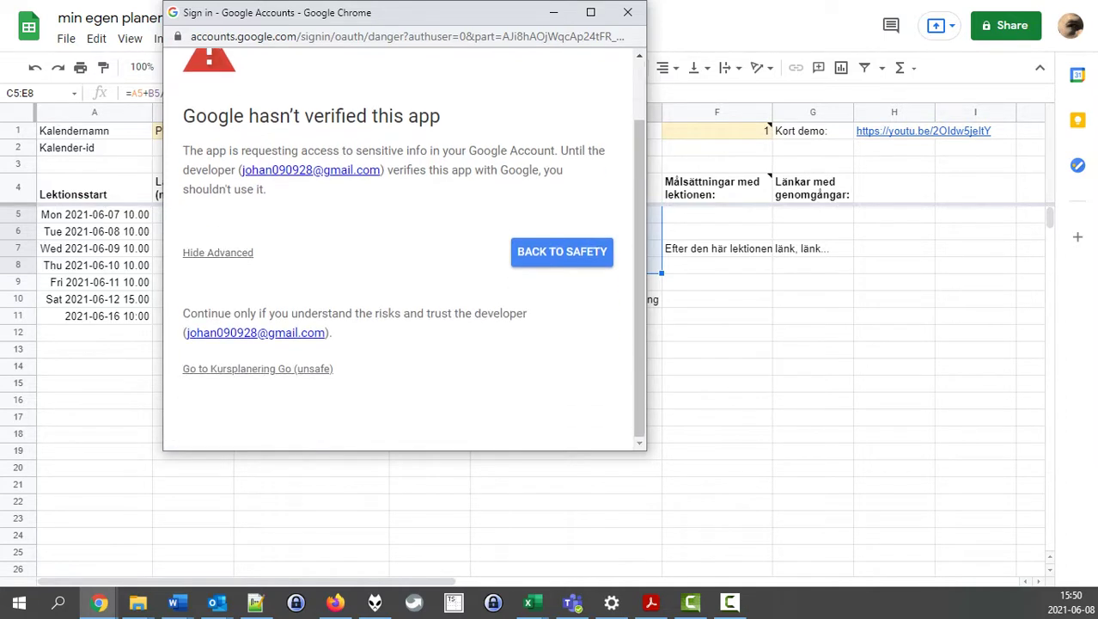
{"action": "left_click", "coordinate": [258, 368]}
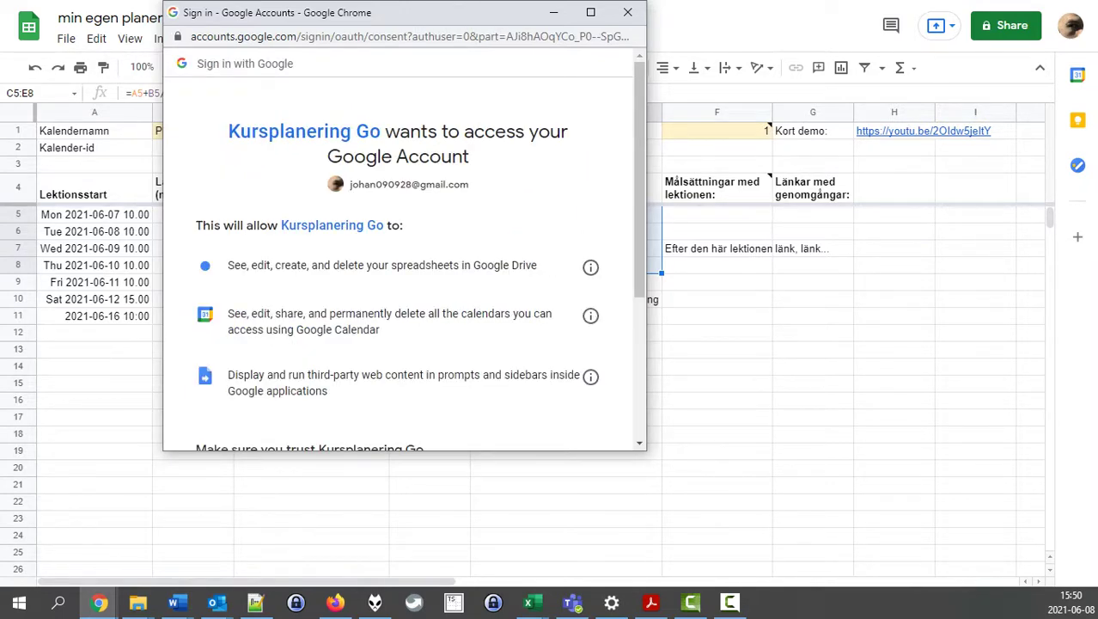
{"action": "scroll", "coordinate": [404, 258], "scroll_direction": "down", "scroll_amount": 2}
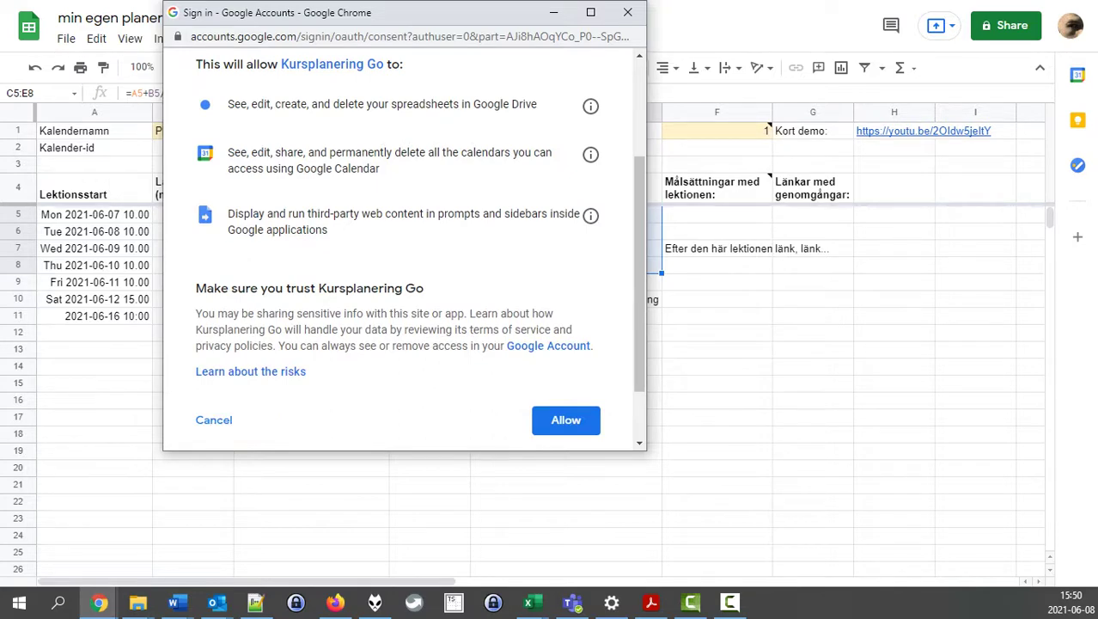
{"action": "left_click", "coordinate": [565, 419]}
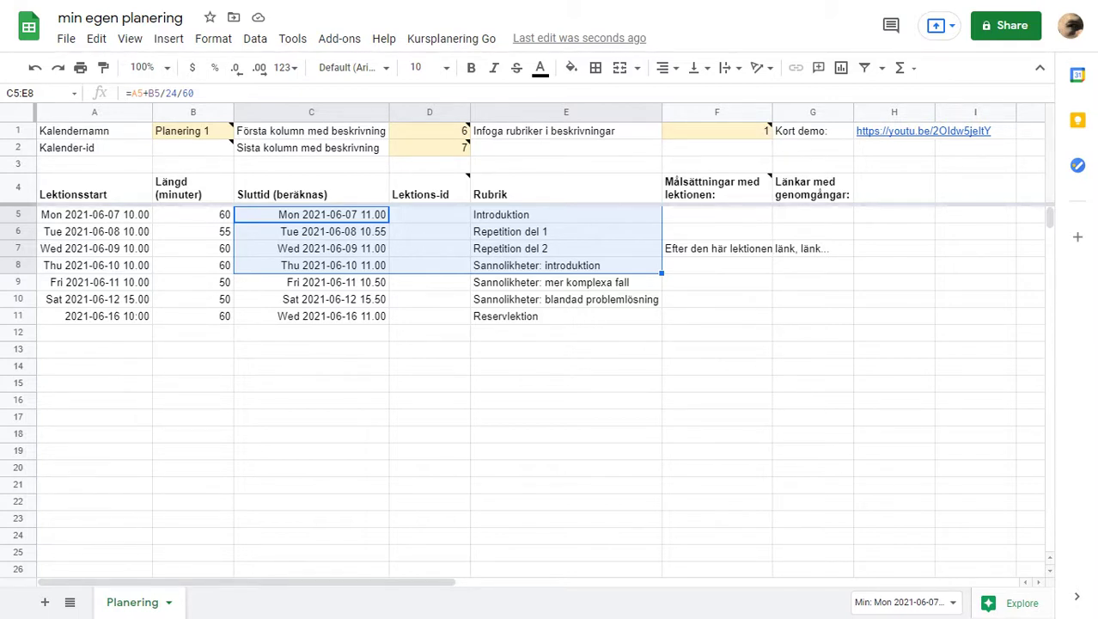
Run Skapa/uppdatera valda kalenderhändelser again for the selected lessons and acknowledge the new calendar
{"action": "left_click", "coordinate": [451, 38]}
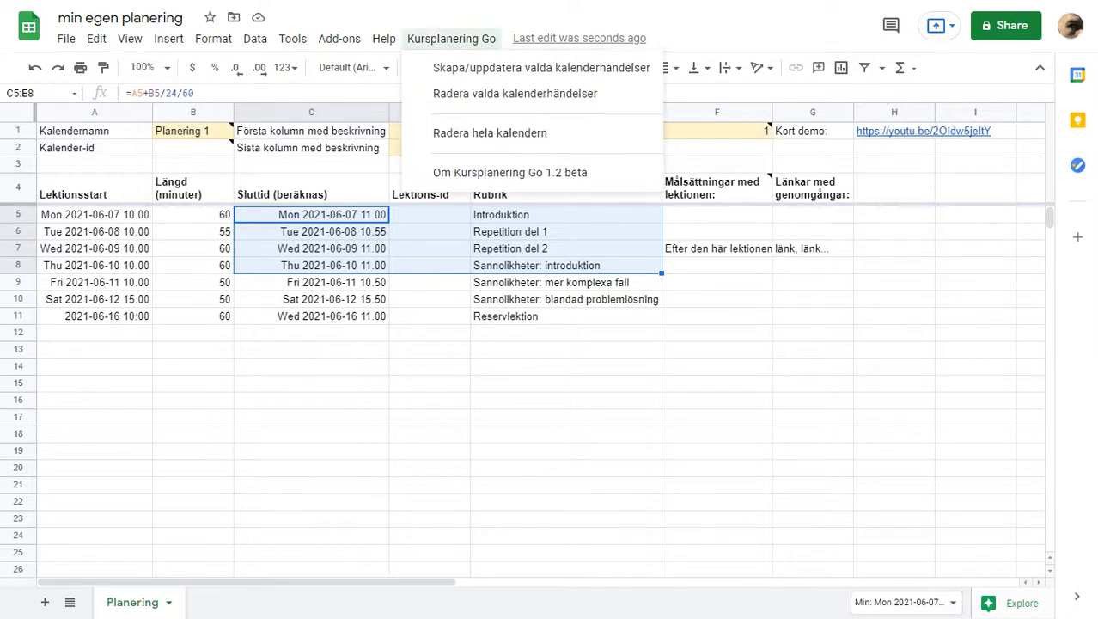
{"action": "left_click", "coordinate": [541, 67]}
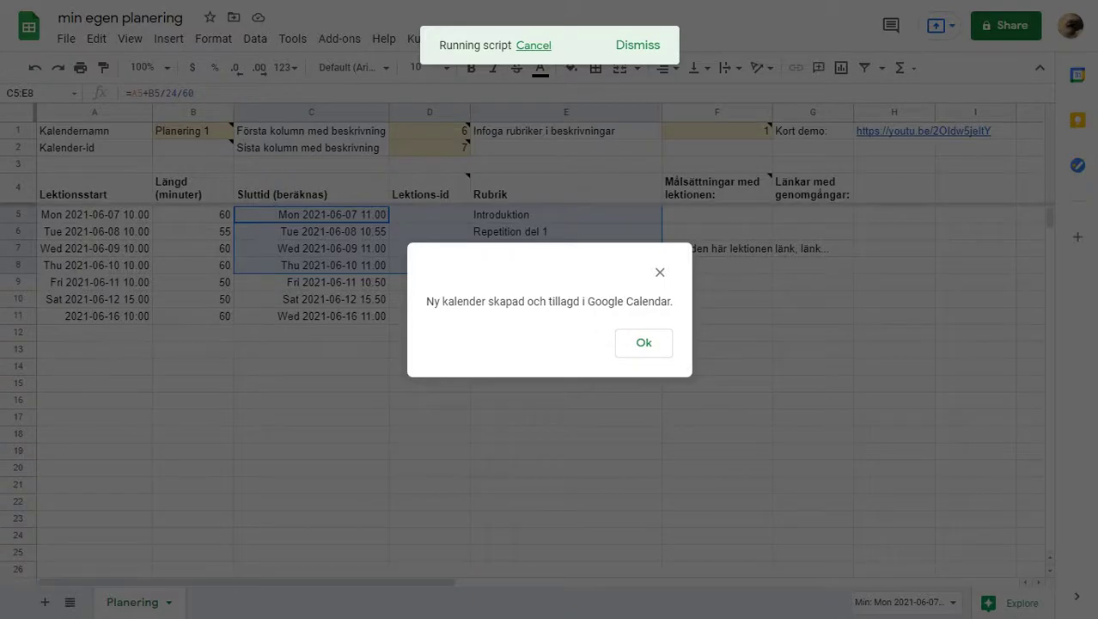
{"action": "left_click", "coordinate": [644, 343]}
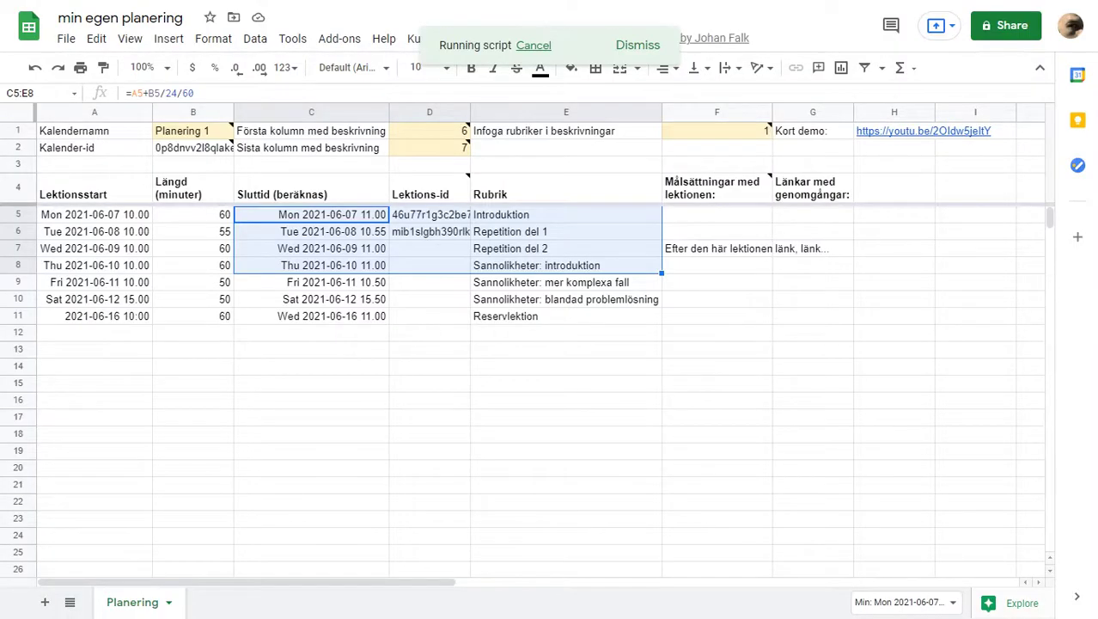
Examine the calendar ID in B2, the lesson IDs in D5:D8 and the note on the Lektions-id heading
{"action": "left_click", "coordinate": [193, 148]}
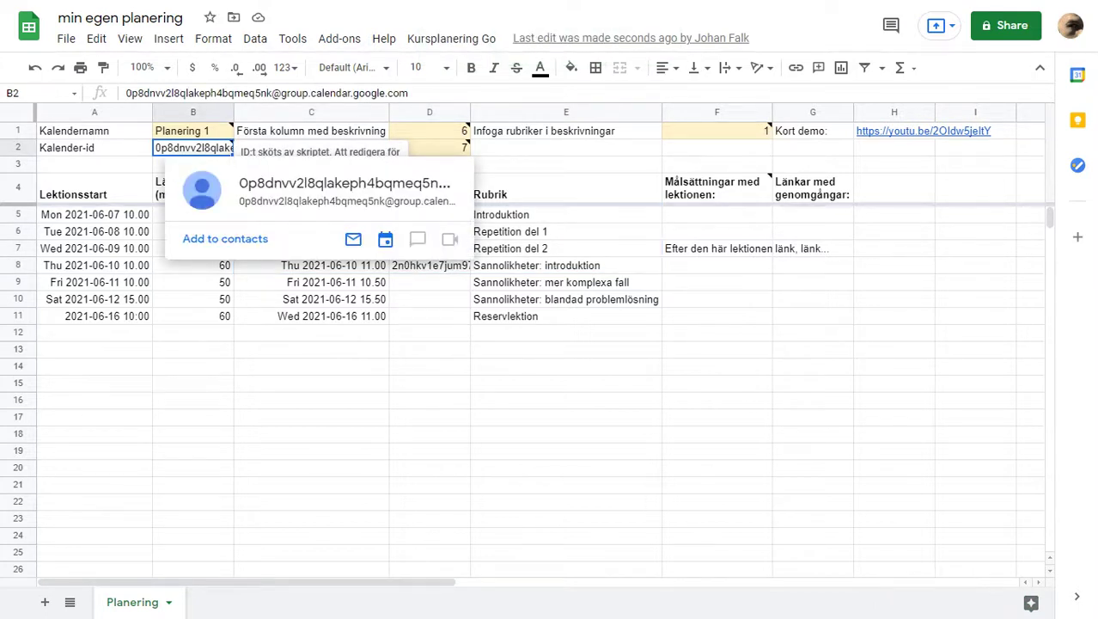
{"action": "left_click", "coordinate": [567, 265]}
{"action": "left_click_drag", "start_coordinate": [430, 215], "coordinate": [430, 265]}
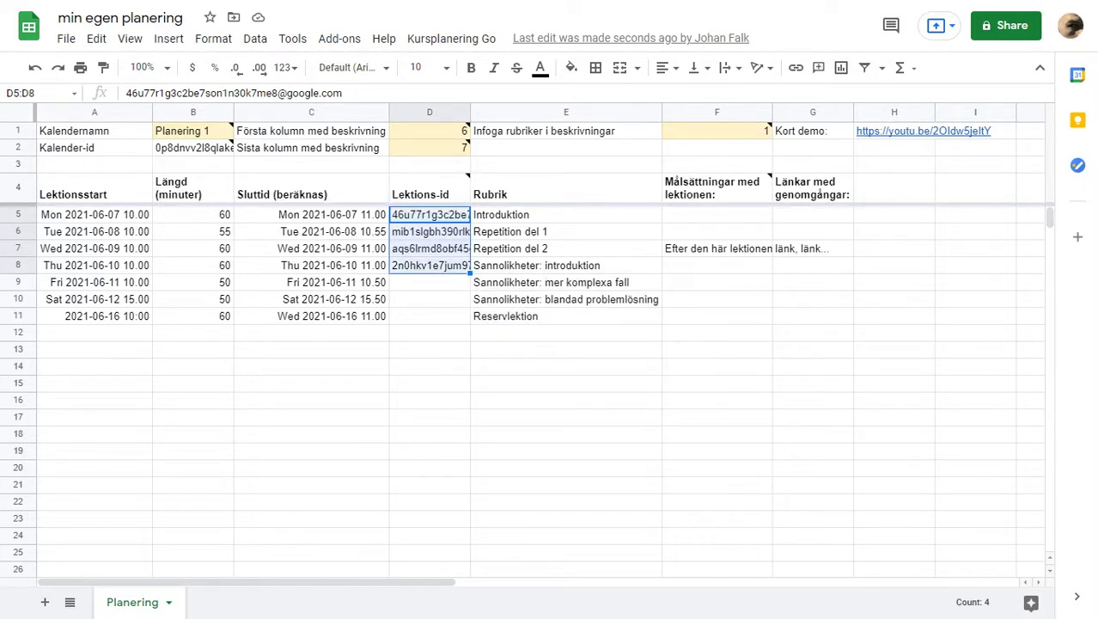
{"action": "left_click", "coordinate": [429, 189]}
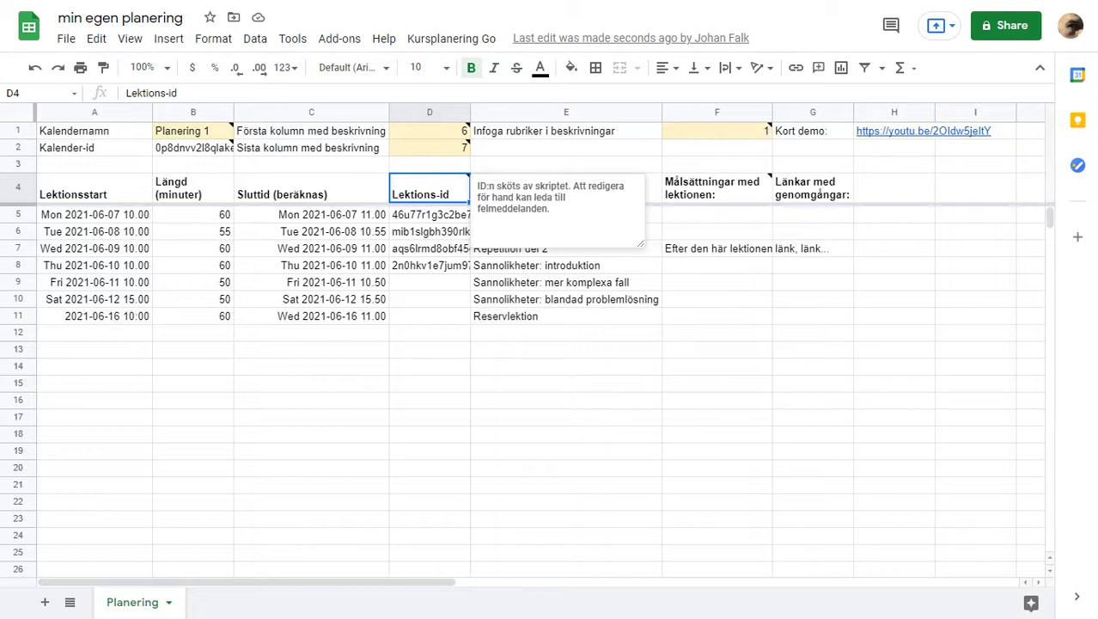
{"action": "left_click", "coordinate": [429, 266]}
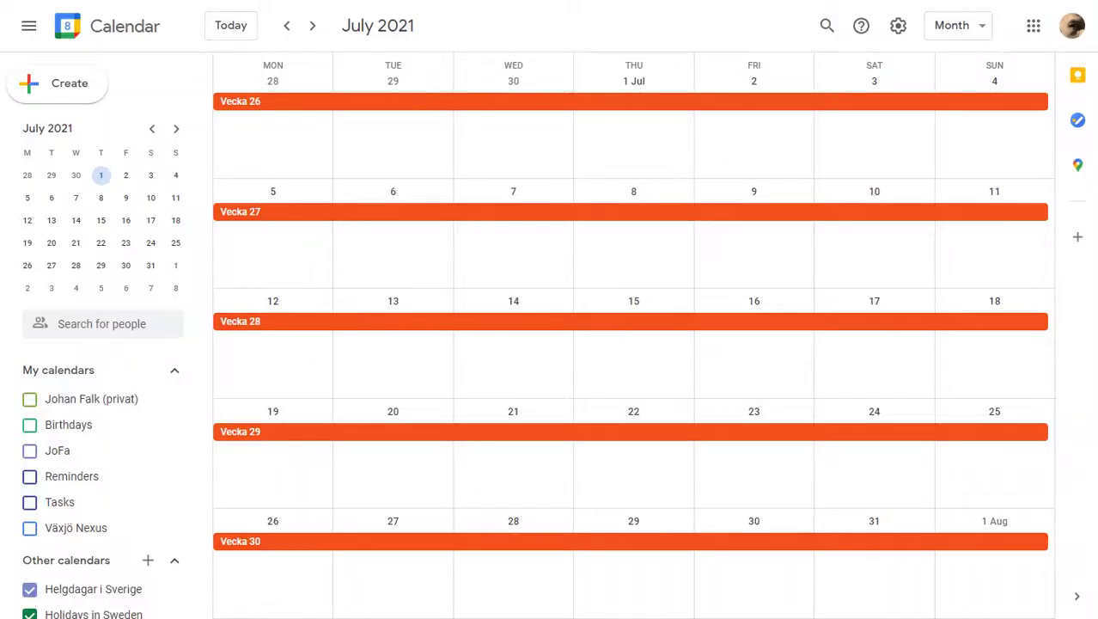
Switch to Google Calendar, refresh it and show the Planering 1 calendar
{"action": "key", "text": "F5"}
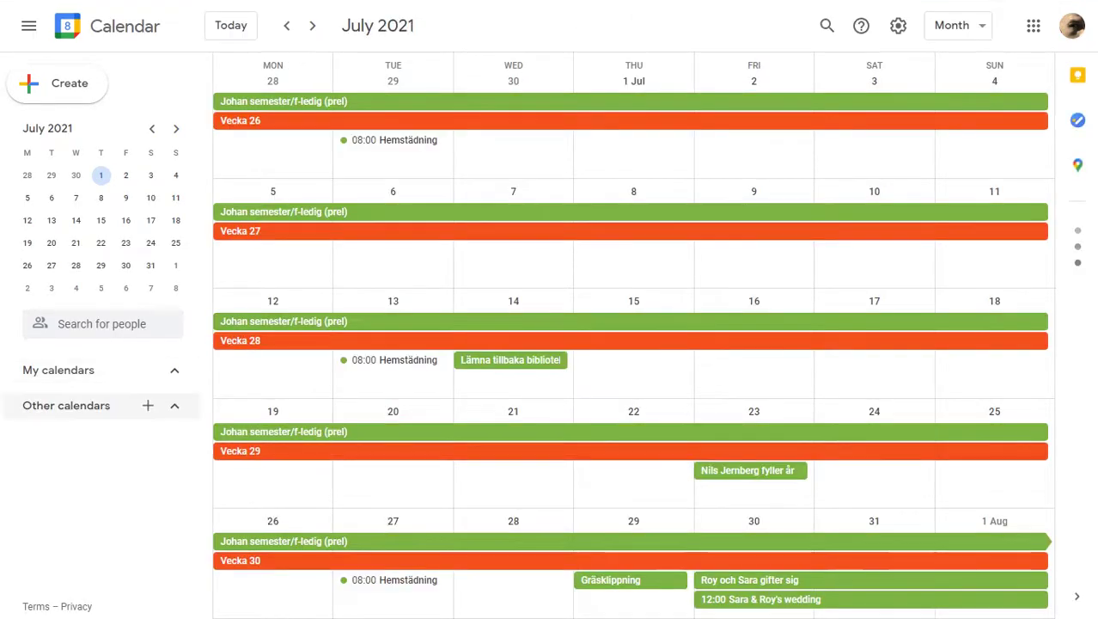
{"action": "left_click", "coordinate": [29, 399]}
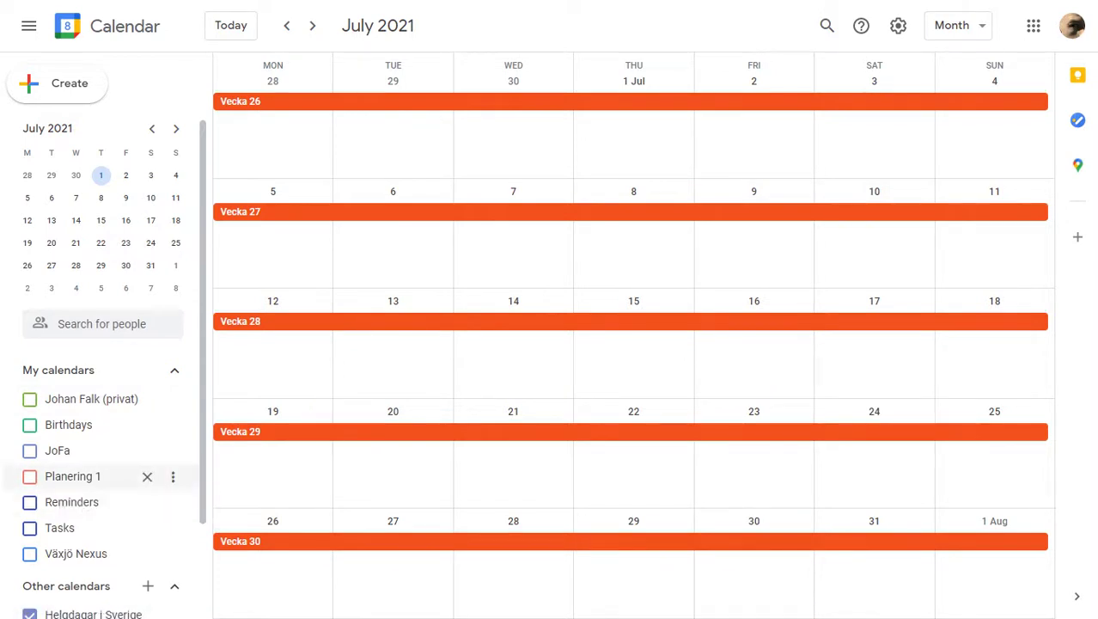
{"action": "left_click", "coordinate": [29, 476]}
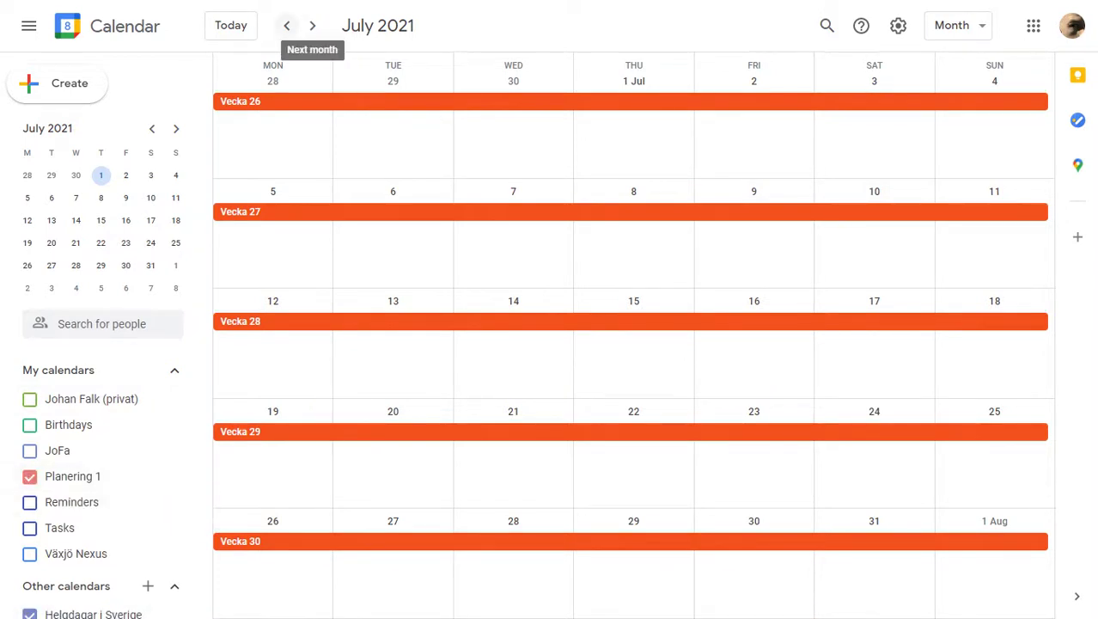
Go to June 2021 and examine the description of the Repetition del 2 event on 9 June
{"action": "left_click", "coordinate": [287, 25]}
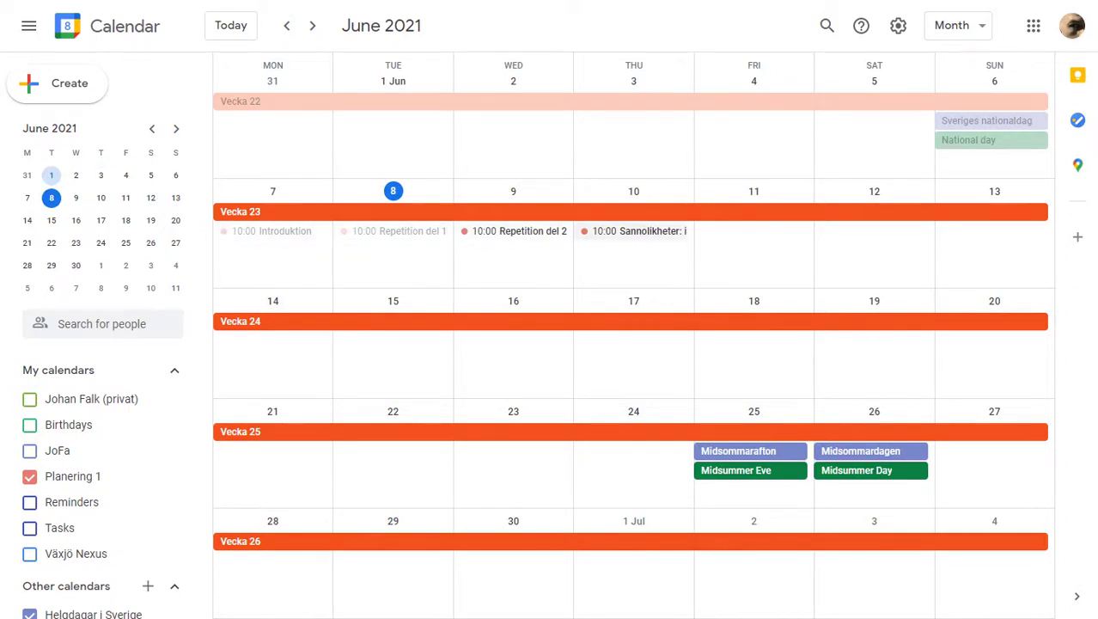
{"action": "left_click", "coordinate": [515, 230]}
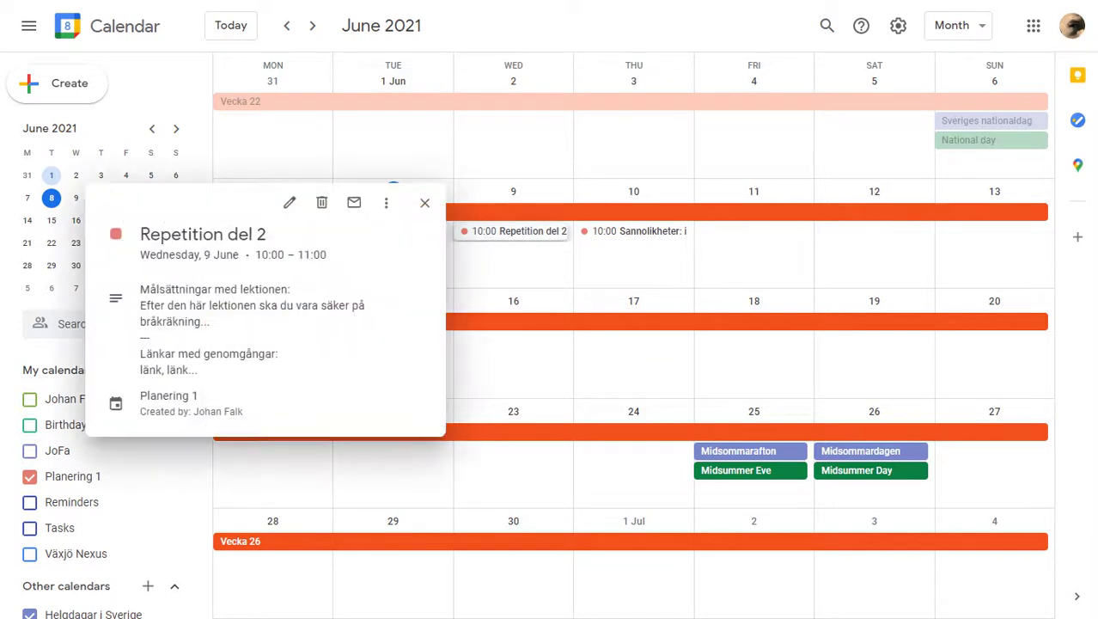
{"action": "left_click_drag", "start_coordinate": [175, 288], "coordinate": [198, 369]}
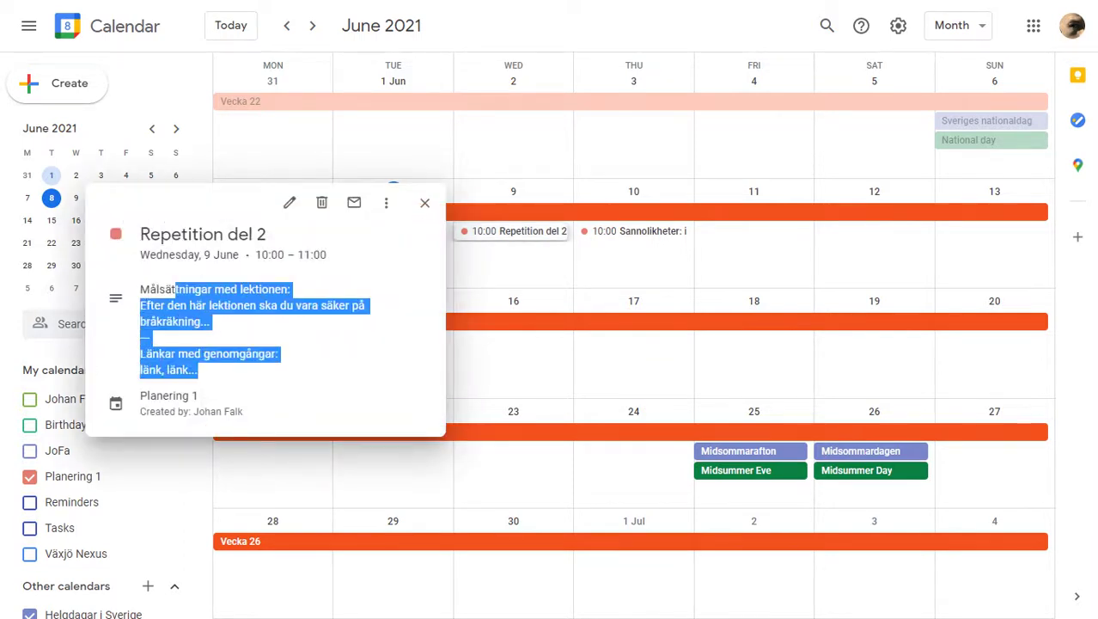
Return to the planning spreadsheet and move the lesson headings in E8:E11 down one row to start at E9
{"action": "key", "text": "ctrl+Tab"}
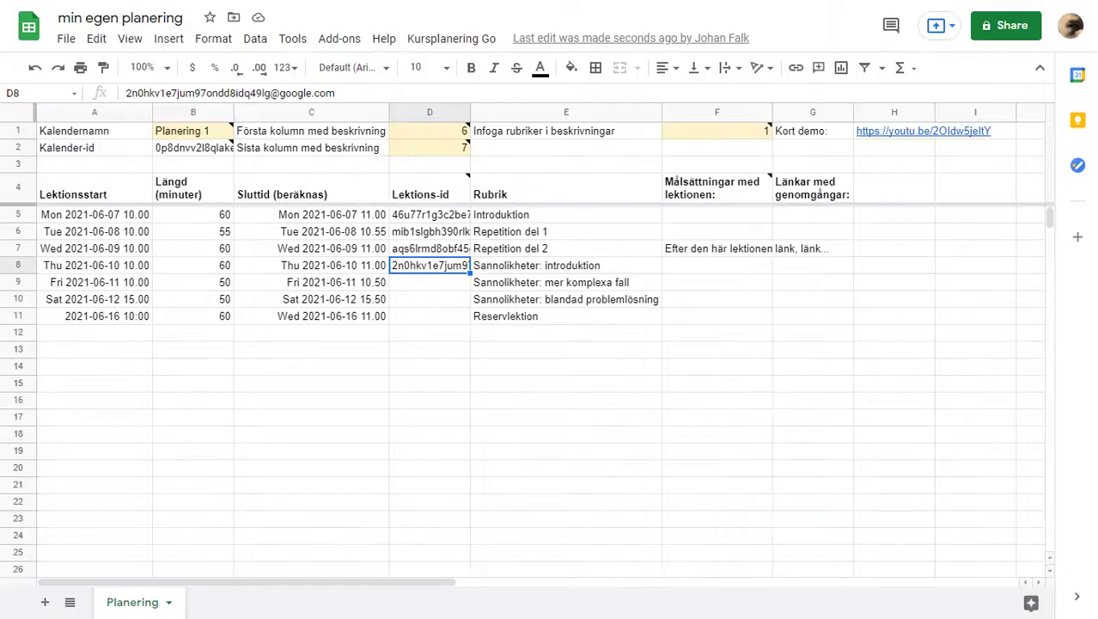
{"action": "left_click", "coordinate": [717, 249]}
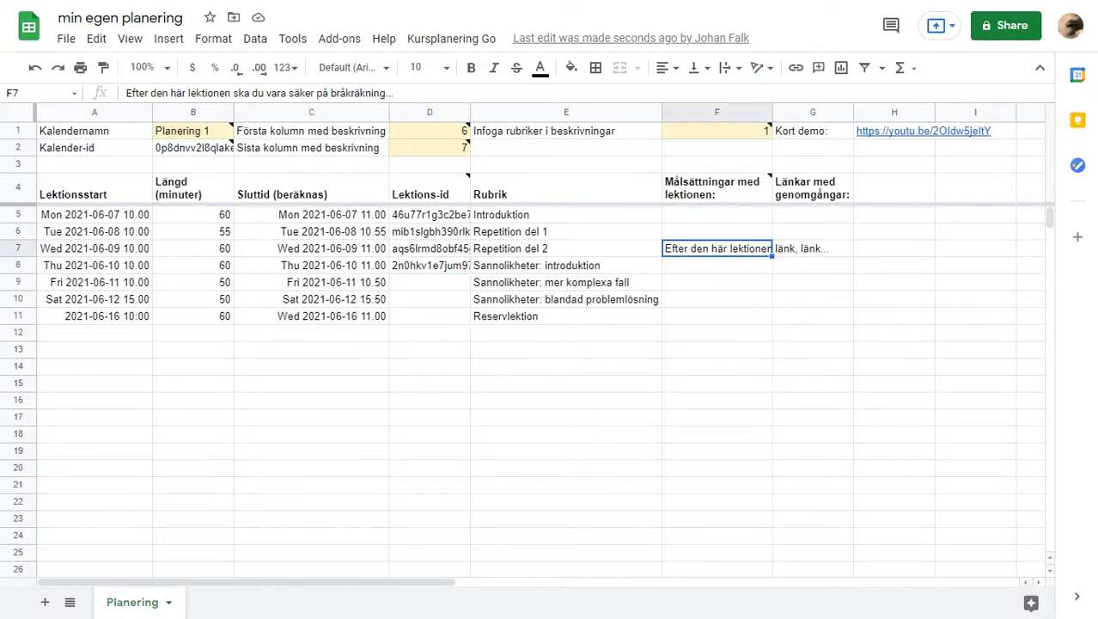
{"action": "left_click", "coordinate": [566, 266]}
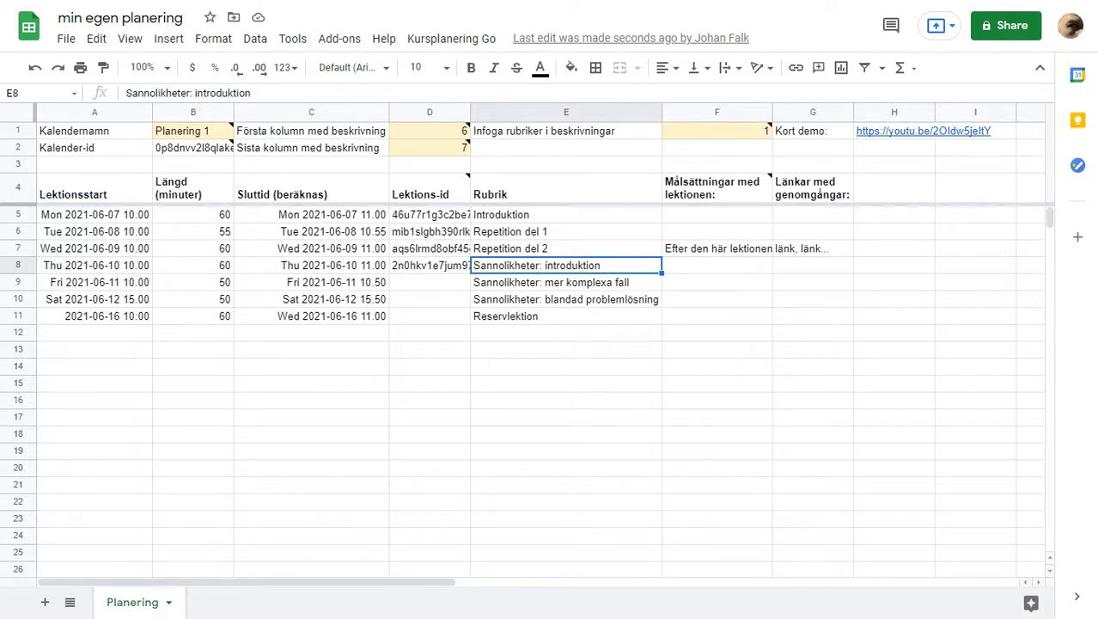
{"action": "key", "text": "ctrl+shift+Down"}
{"action": "key", "text": "ctrl+x"}
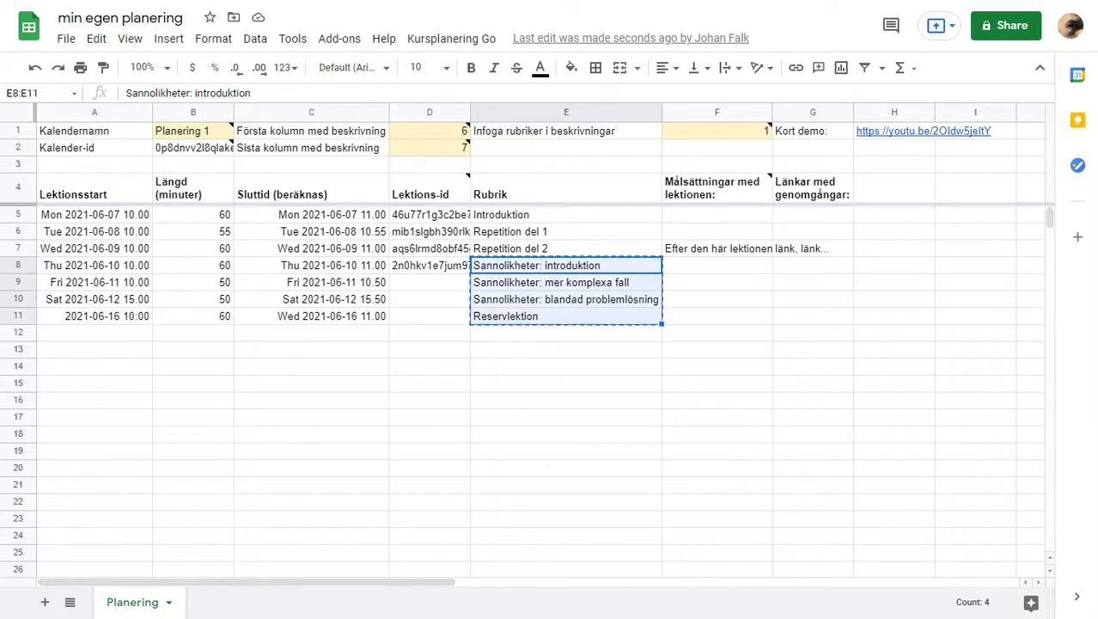
{"action": "key", "text": "Down"}
{"action": "key", "text": "ctrl+v"}
Copy the heading "Repetition del 2" from E7 into the empty cell E8
{"action": "key", "text": "Up"}
{"action": "key", "text": "Up"}
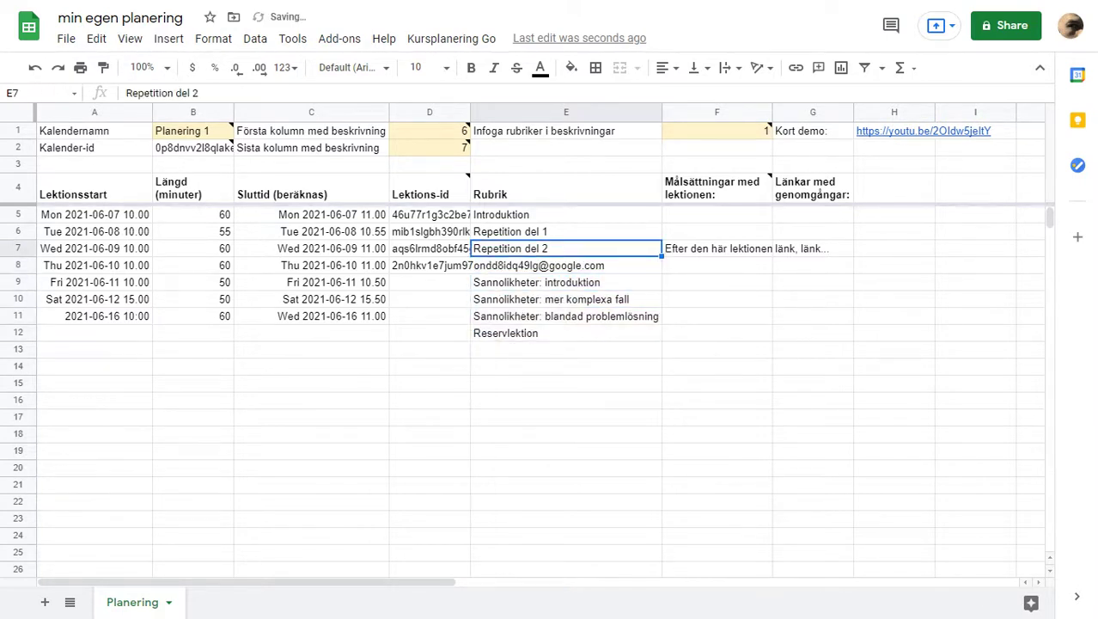
{"action": "key", "text": "ctrl+c"}
{"action": "key", "text": "Down"}
{"action": "key", "text": "ctrl+v"}
Copy the lesson goal text from F7 into F8 for the repeated lesson
{"action": "key", "text": "Right"}
{"action": "key", "text": "Up"}
{"action": "key", "text": "ctrl+c"}
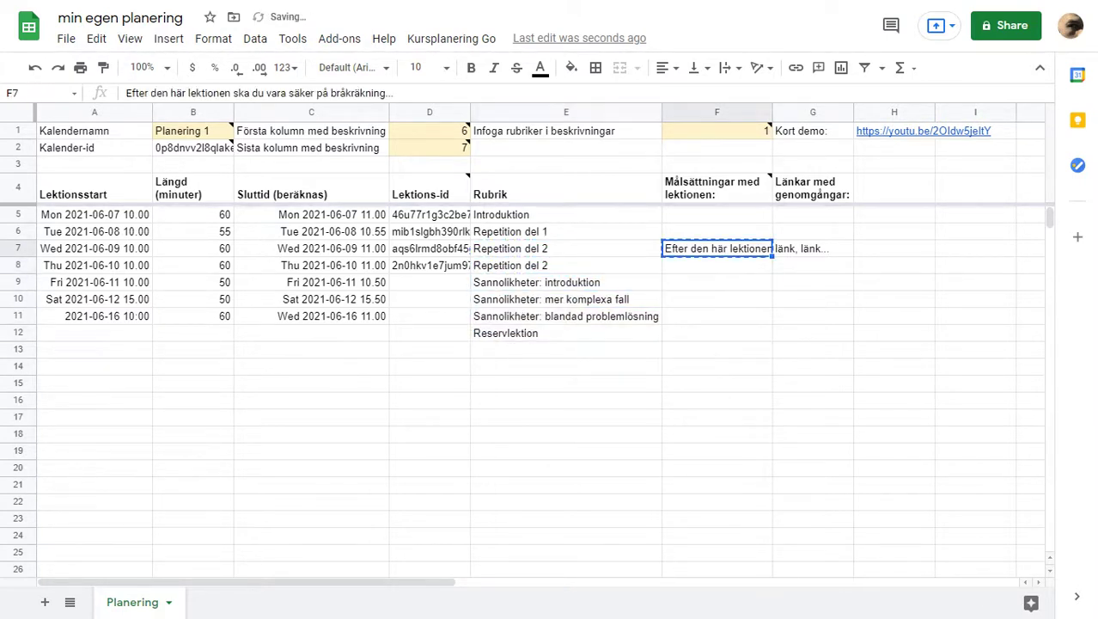
{"action": "key", "text": "Down"}
{"action": "key", "text": "ctrl+v"}
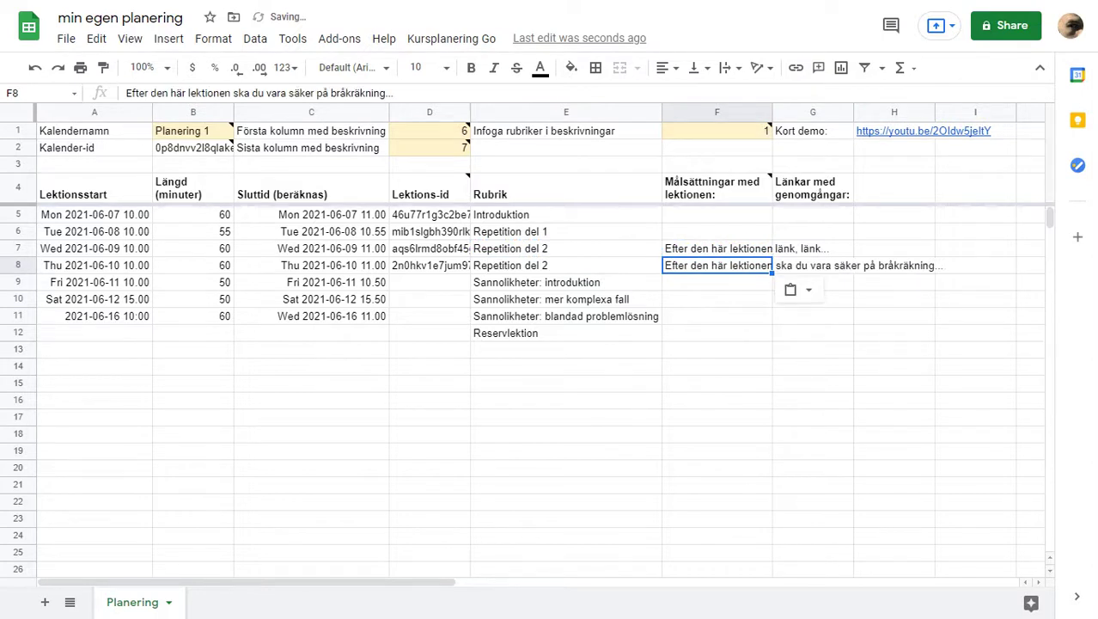
Update the calendar event for the row 8 lesson and check the Repetition del 2 event on 10 June in Google Calendar
{"action": "key", "text": "Left"}
{"action": "key", "text": "Left"}
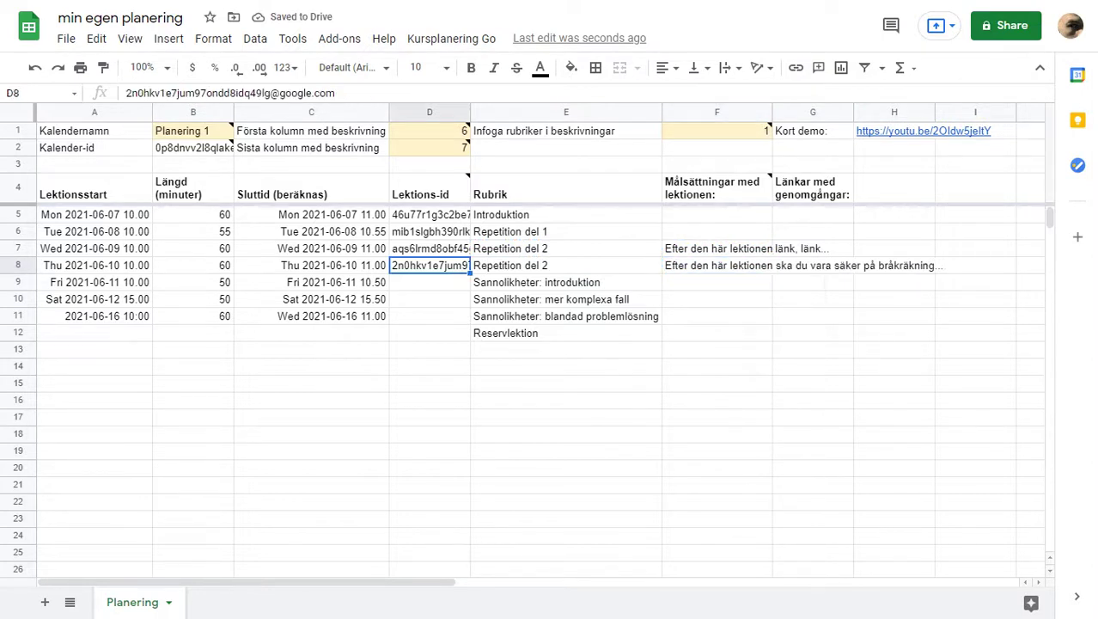
{"action": "left_click", "coordinate": [451, 38]}
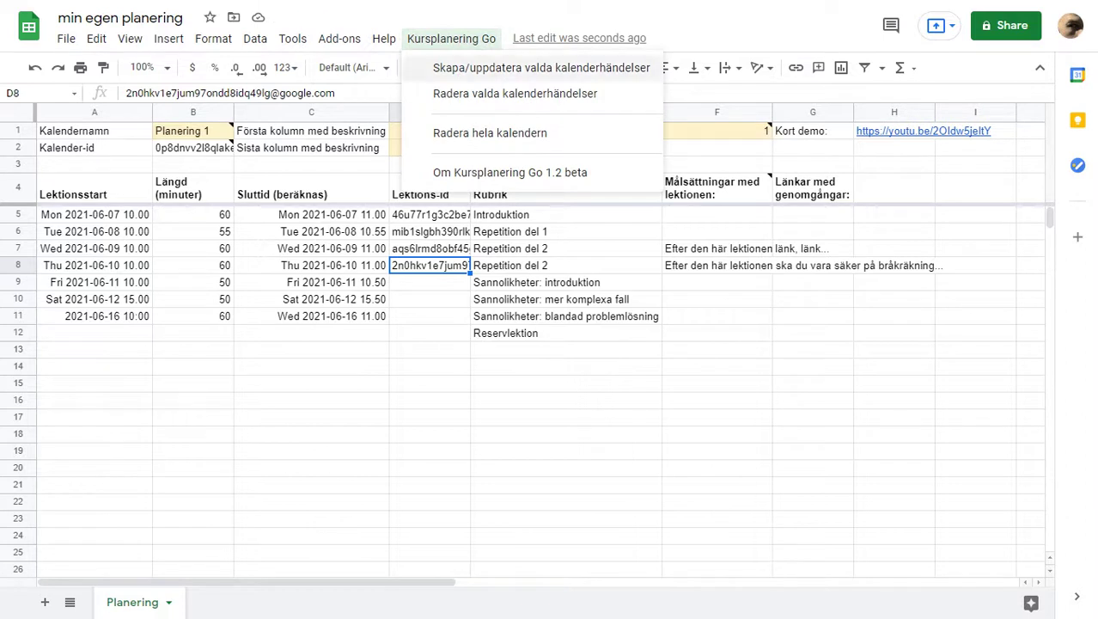
{"action": "left_click", "coordinate": [541, 68]}
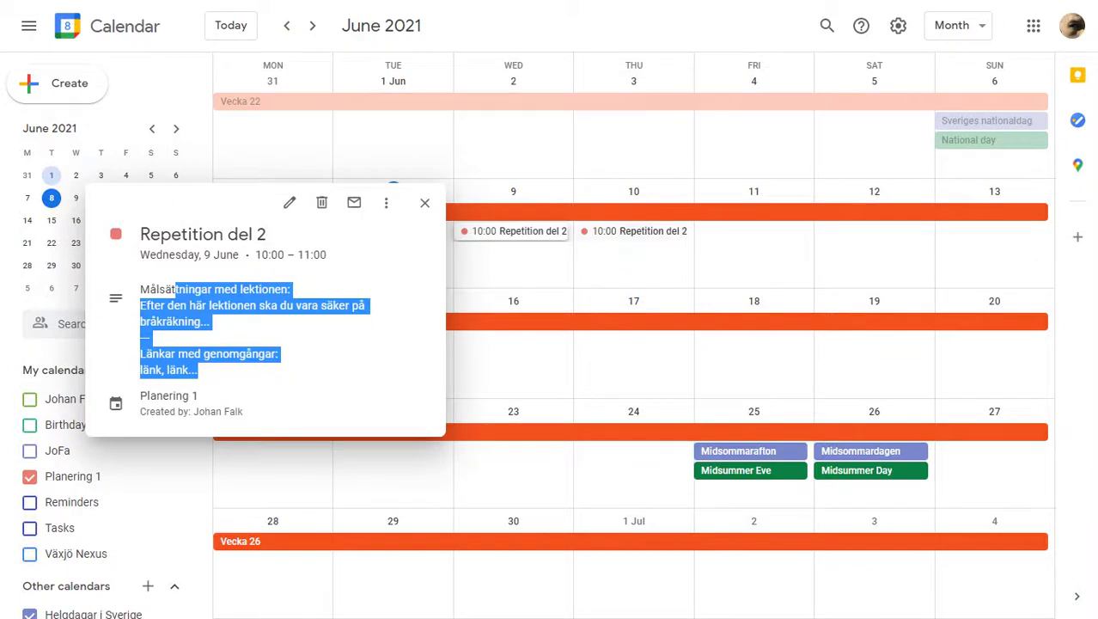
{"action": "left_click", "coordinate": [634, 230]}
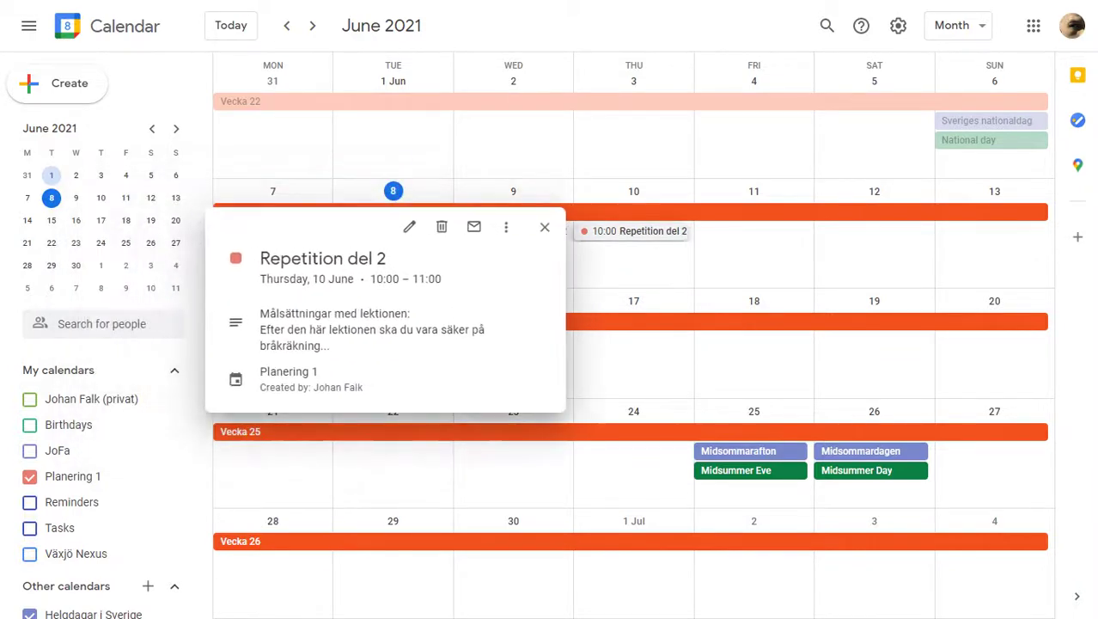
{"action": "left_click", "coordinate": [544, 227]}
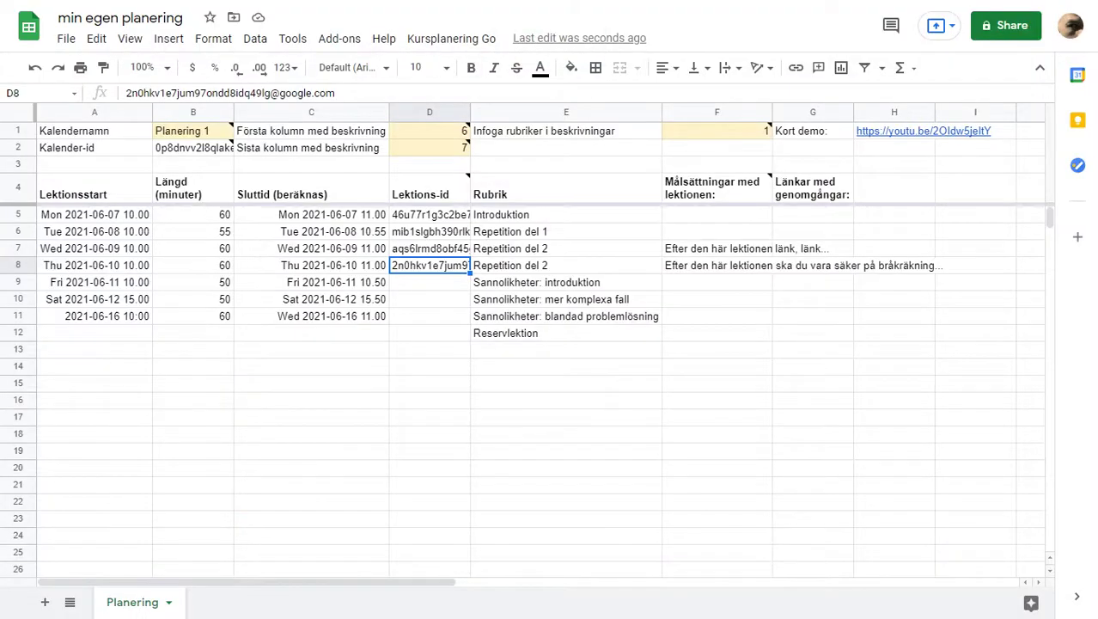
Return to the planning spreadsheet and copy the lesson start formula and length from A11:B11 into row 12
{"action": "left_click", "coordinate": [94, 316]}
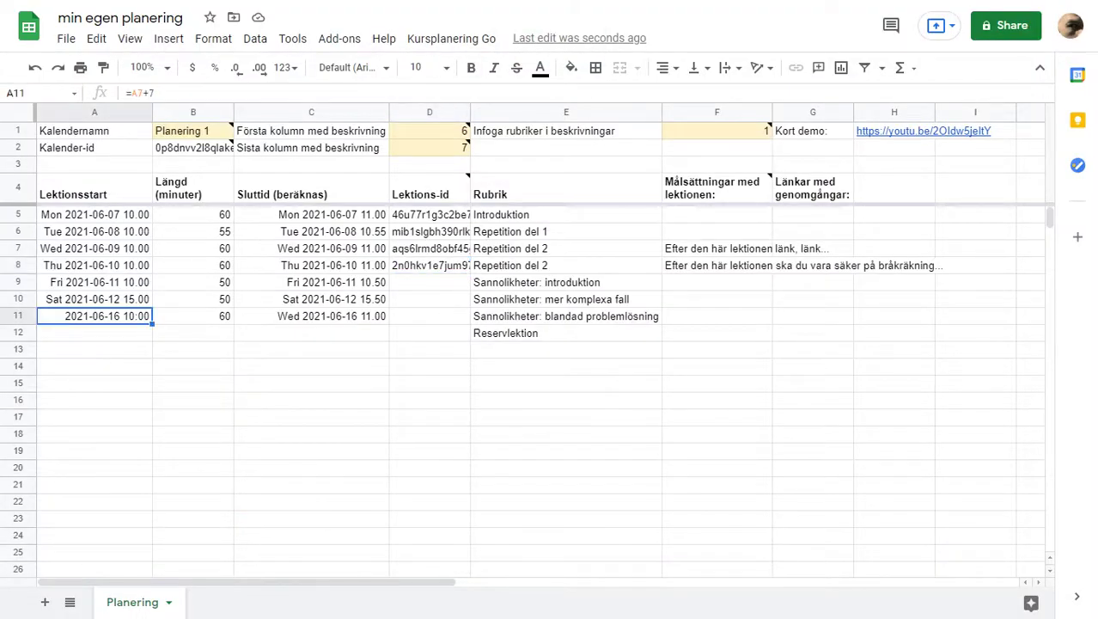
{"action": "key", "text": "ctrl+c"}
{"action": "key", "text": "Down"}
{"action": "key", "text": "ctrl+v"}
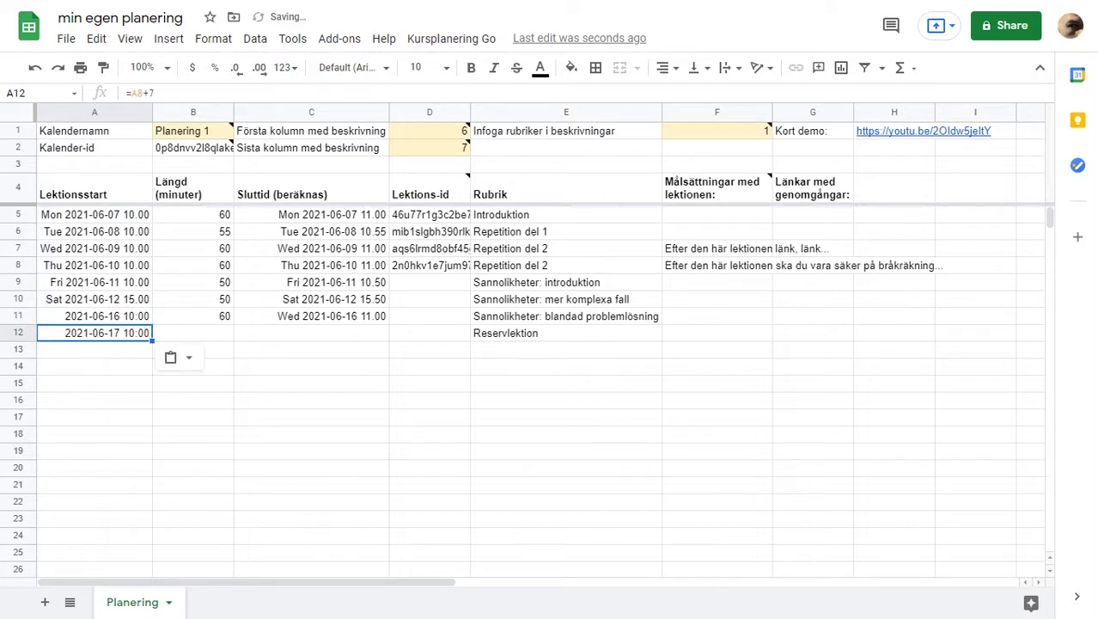
{"action": "key", "text": "Up"}
{"action": "key", "text": "Right"}
{"action": "key", "text": "ctrl+c"}
{"action": "key", "text": "Down"}
{"action": "key", "text": "ctrl+v"}
Copy the end-time formula from C11 into C12 for the Reservlektion row
{"action": "key", "text": "Up"}
{"action": "key", "text": "Right"}
{"action": "key", "text": "ctrl+c"}
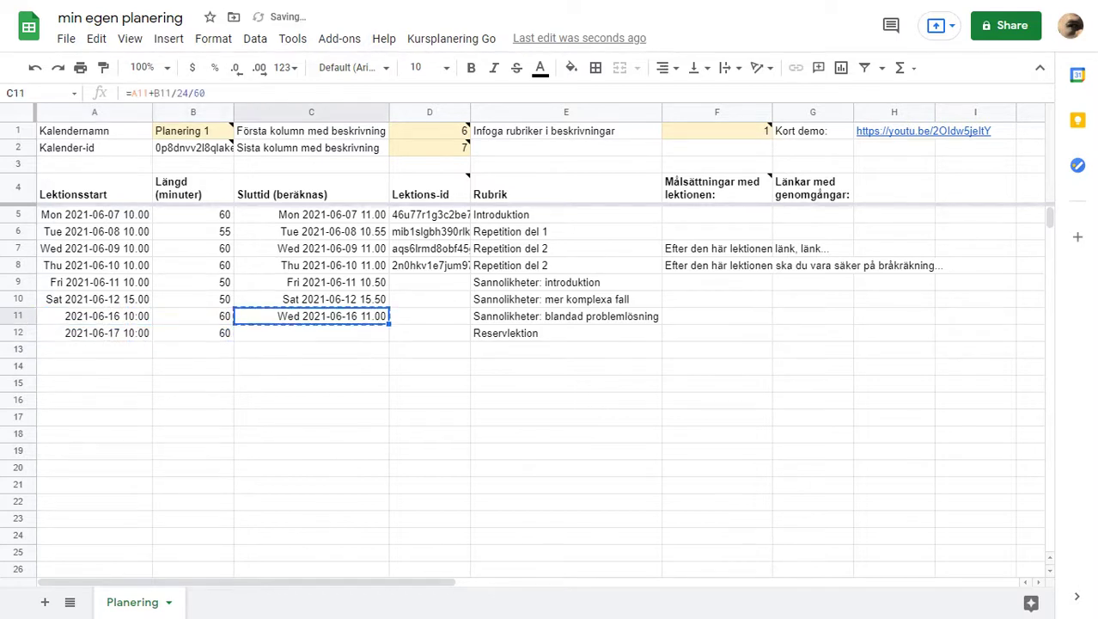
{"action": "key", "text": "Down"}
{"action": "key", "text": "ctrl+v"}
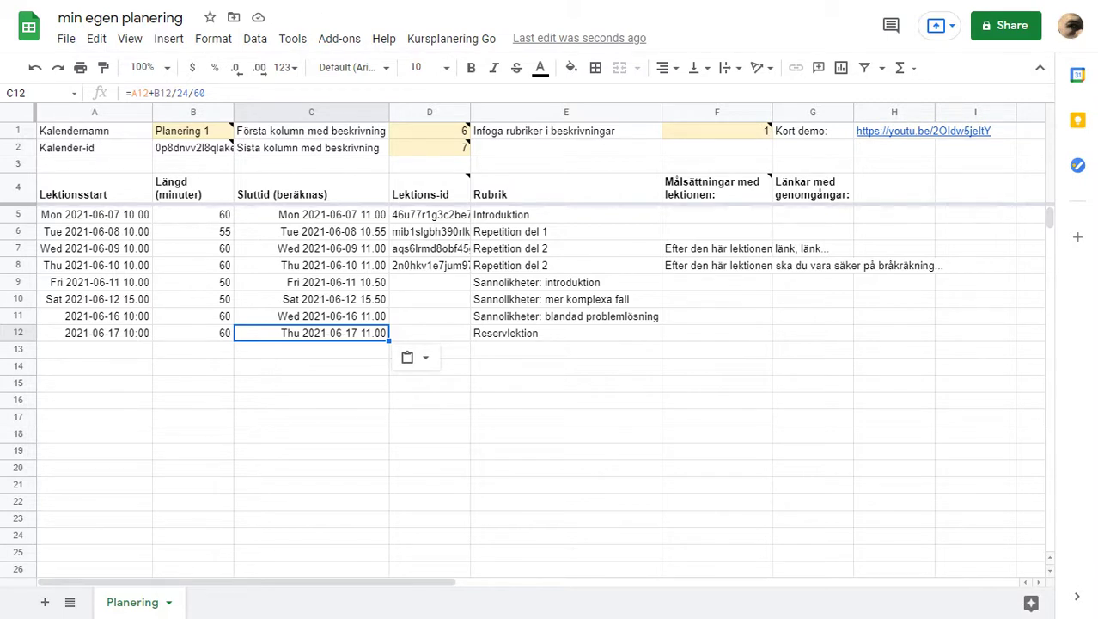
Compare the F4 heading and F7 goal text with the description of the 10 June Repetition del 2 event in Google Calendar
{"action": "left_click", "coordinate": [813, 188]}
{"action": "left_click", "coordinate": [716, 188]}
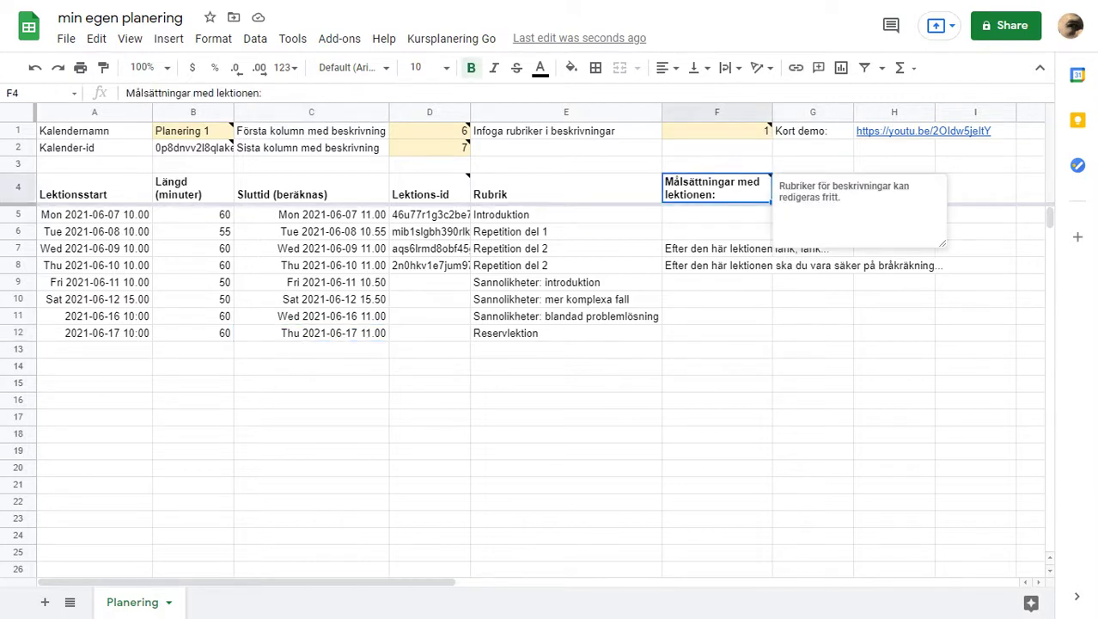
{"action": "left_click", "coordinate": [717, 249]}
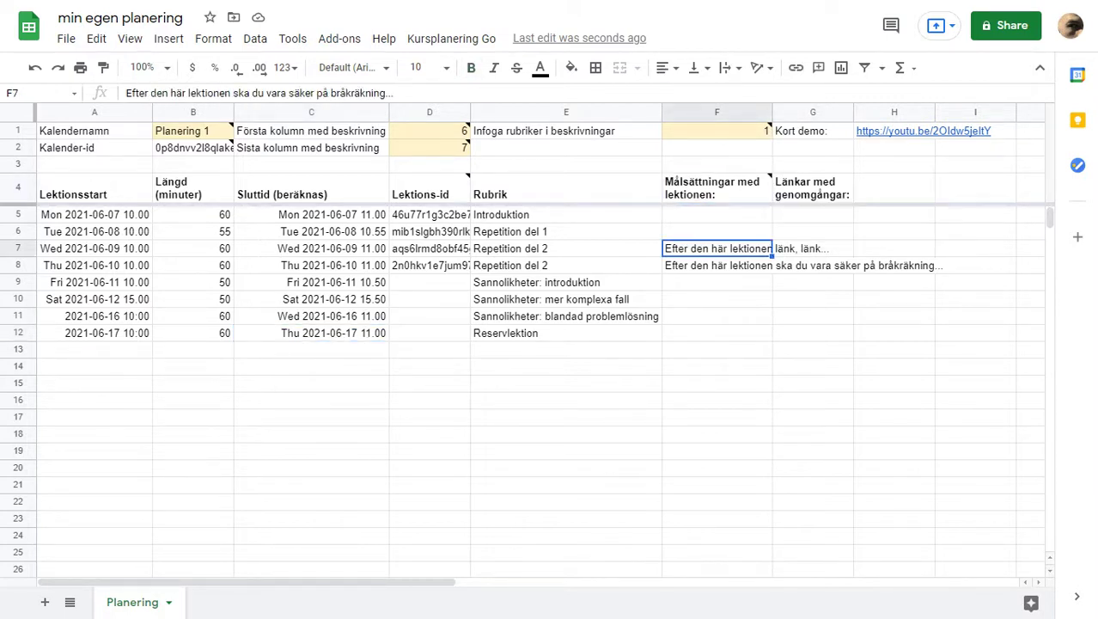
{"action": "key", "text": "ctrl+Tab"}
{"action": "left_click", "coordinate": [635, 230]}
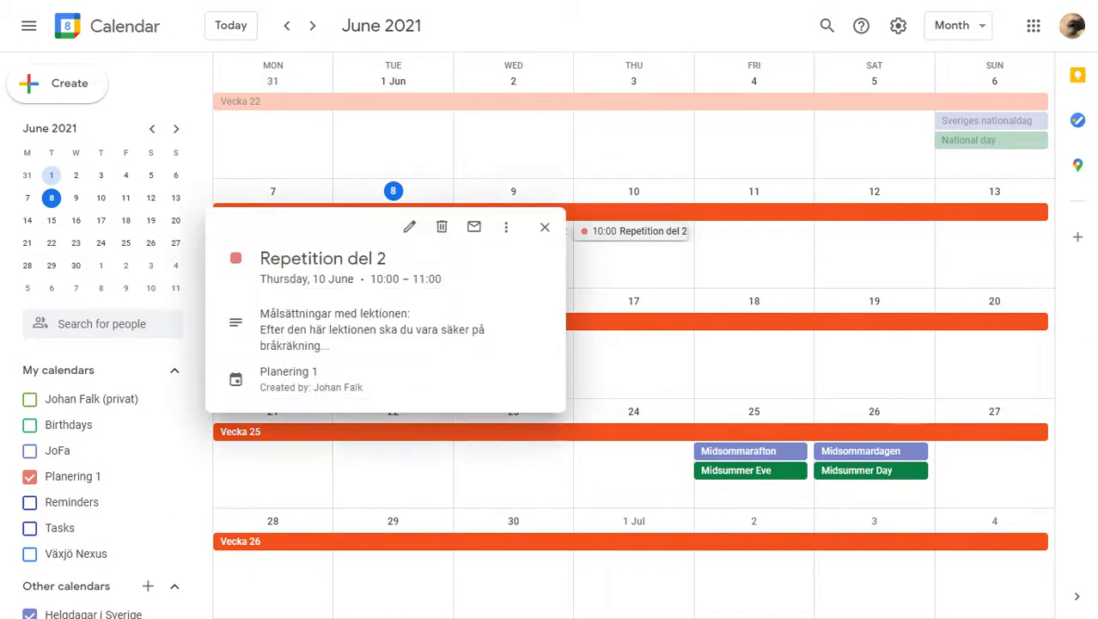
{"action": "left_click_drag", "start_coordinate": [269, 313], "coordinate": [410, 313]}
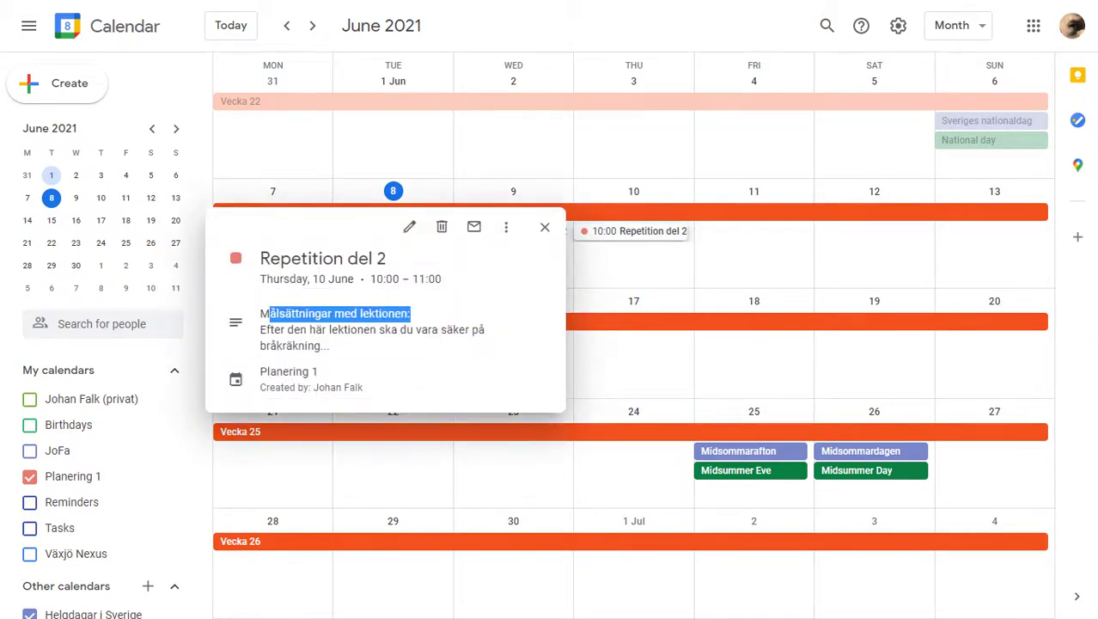
{"action": "left_click", "coordinate": [421, 330]}
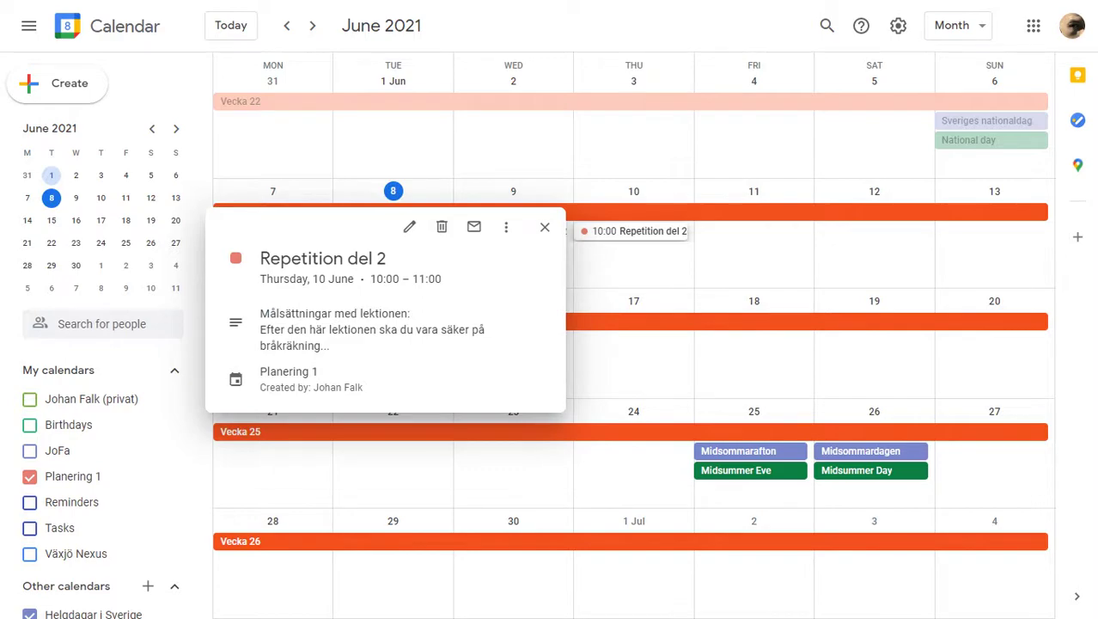
Examine the link column in the spreadsheet and the 9 June Repetition del 2 event's description in Google Calendar, ending back in the spreadsheet
{"action": "key", "text": "ctrl+Tab"}
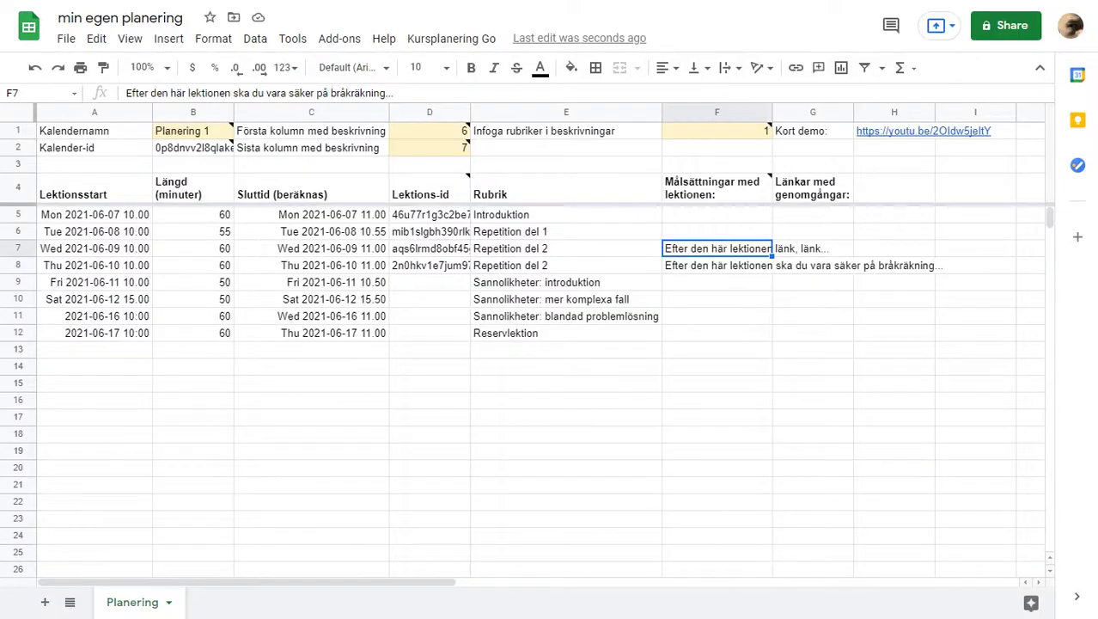
{"action": "left_click", "coordinate": [813, 231]}
{"action": "key", "text": "alt+Tab"}
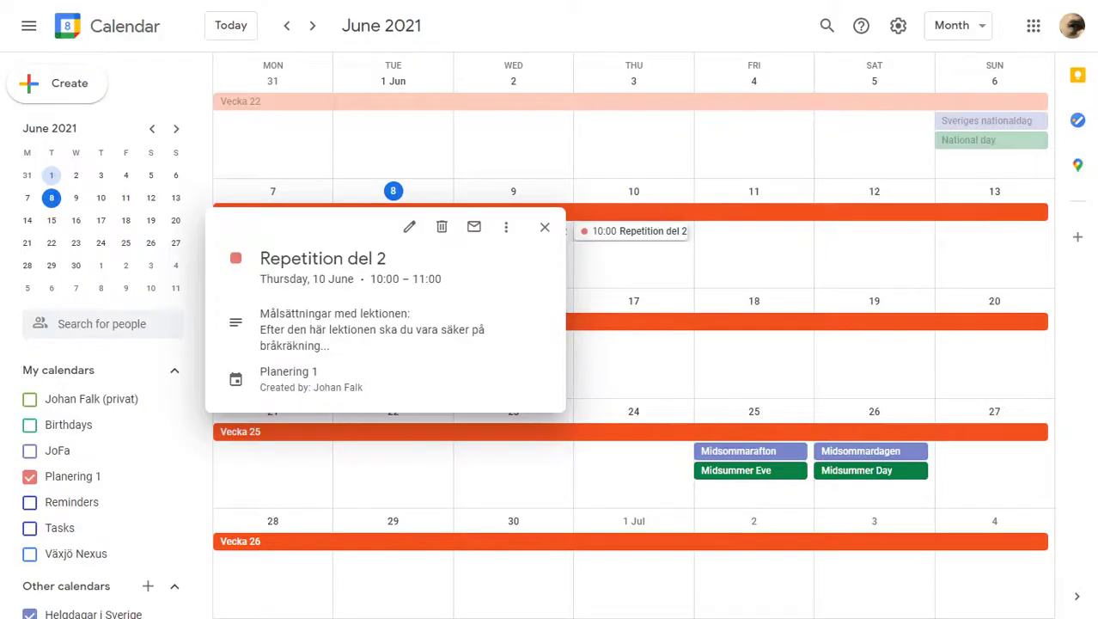
{"action": "key", "text": "Escape"}
{"action": "left_click", "coordinate": [514, 231]}
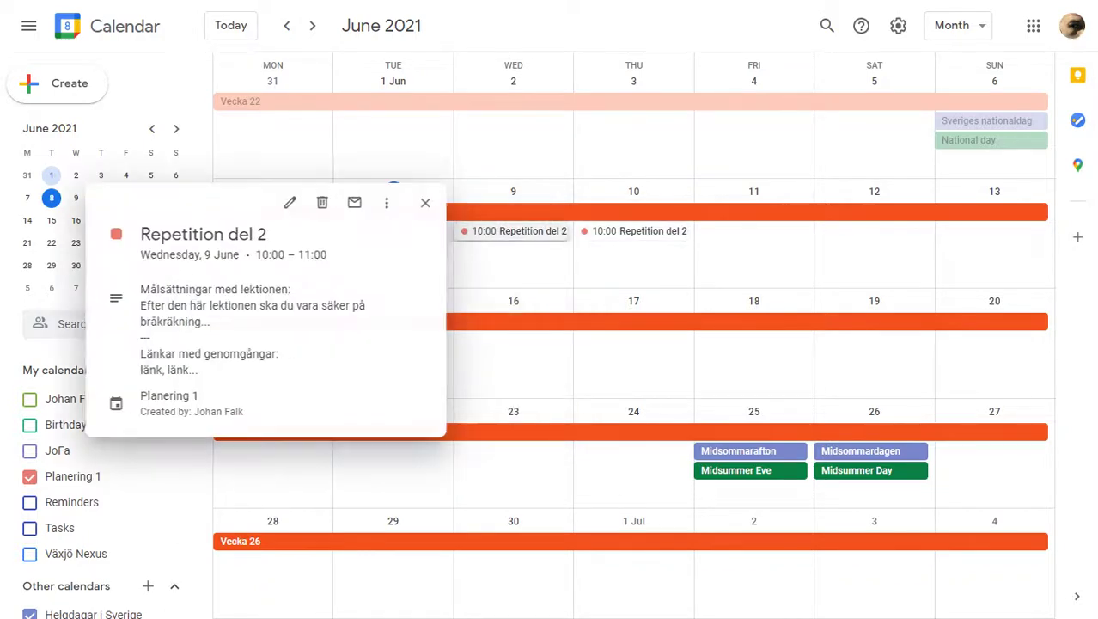
{"action": "key", "text": "alt+Tab"}
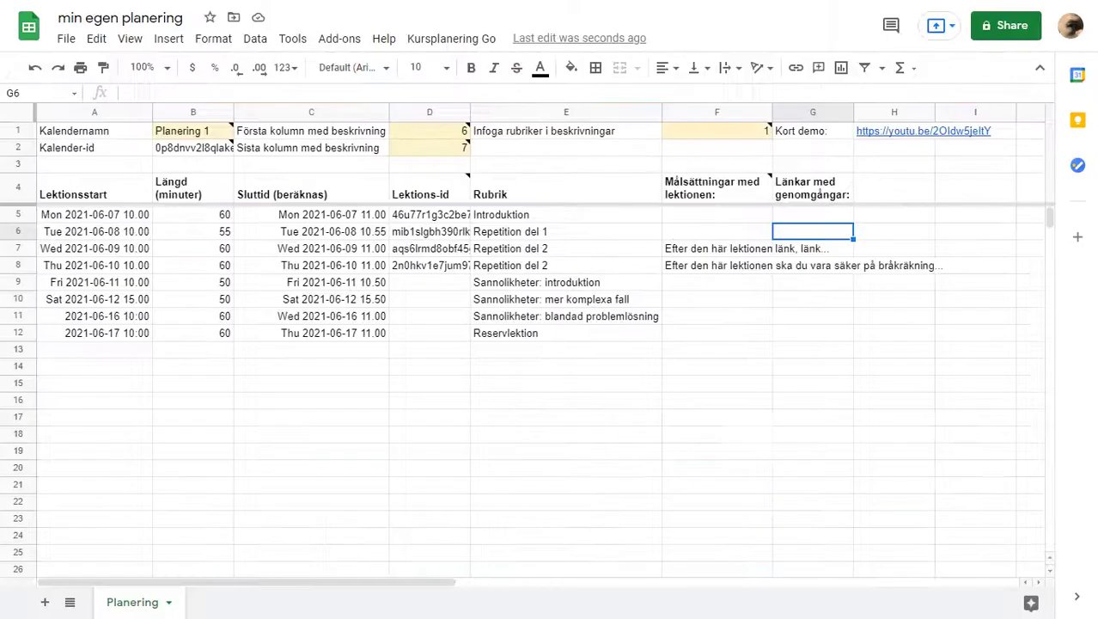
Replace the description heading in G4 with "Sidor i boken:"
{"action": "left_click", "coordinate": [716, 188]}
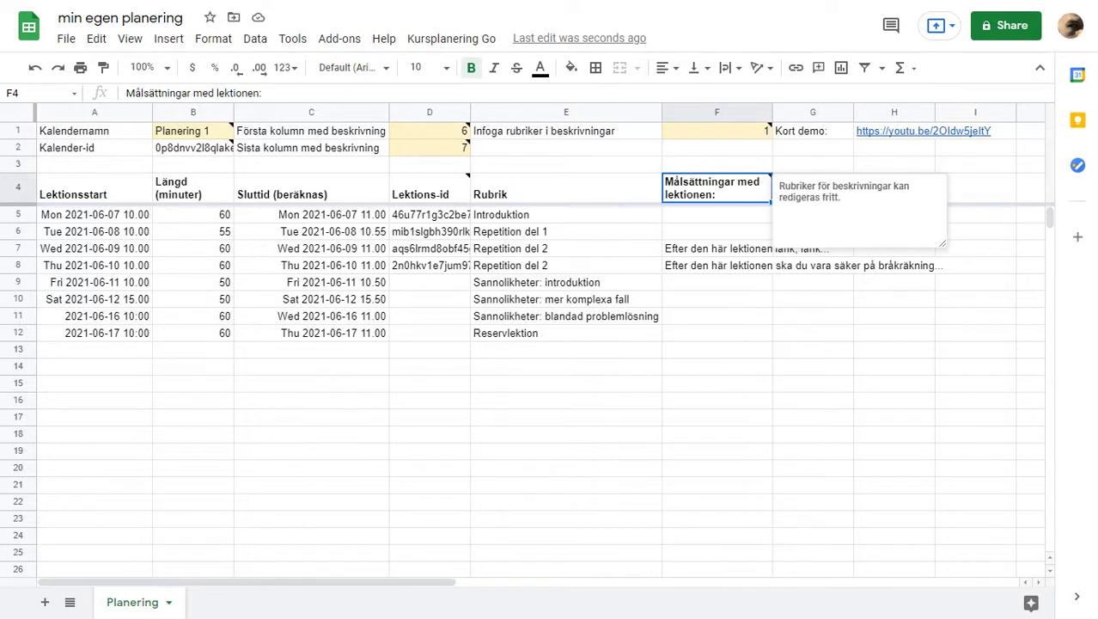
{"action": "left_click", "coordinate": [717, 265]}
{"action": "left_click", "coordinate": [813, 188]}
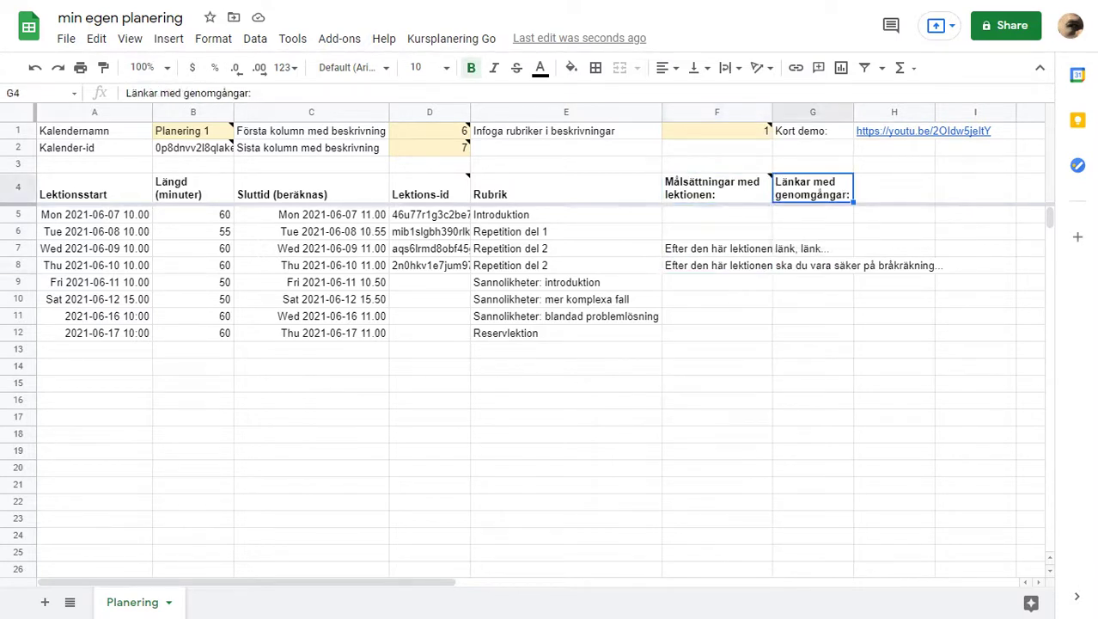
{"action": "type", "text": "Boksidor"}
{"action": "key", "text": "BackSpace"}
{"action": "key", "text": "BackSpace"}
{"action": "key", "text": "BackSpace"}
{"action": "key", "text": "BackSpace"}
{"action": "key", "text": "BackSpace"}
{"action": "key", "text": "BackSpace"}
{"action": "key", "text": "BackSpace"}
{"action": "key", "text": "BackSpace"}
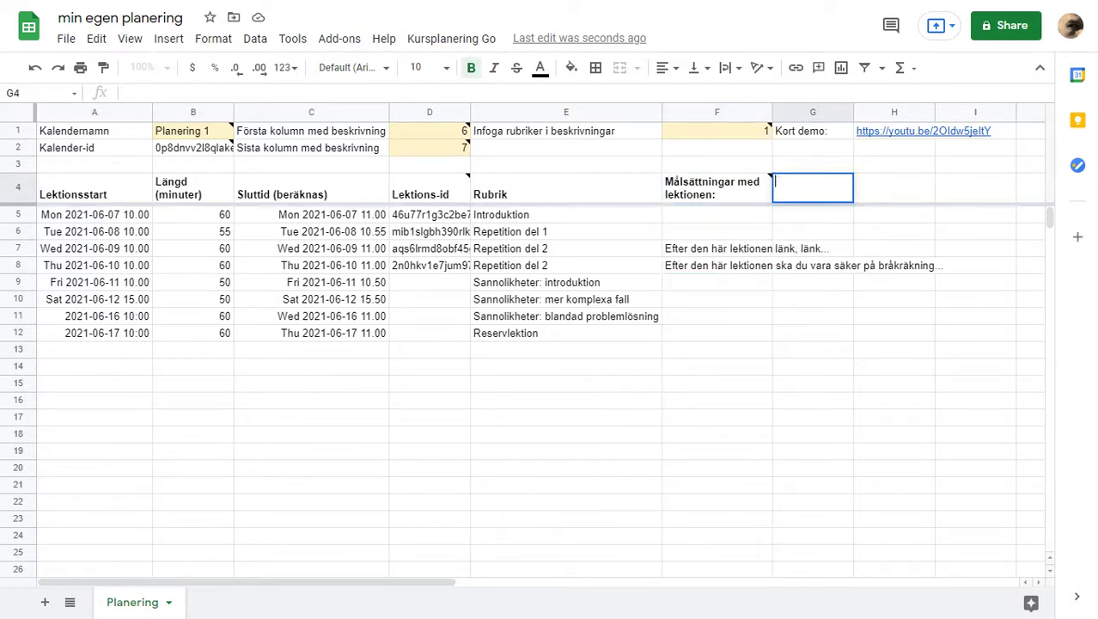
{"action": "type", "text": "Sidor i boken"}
{"action": "key", "text": "Return"}
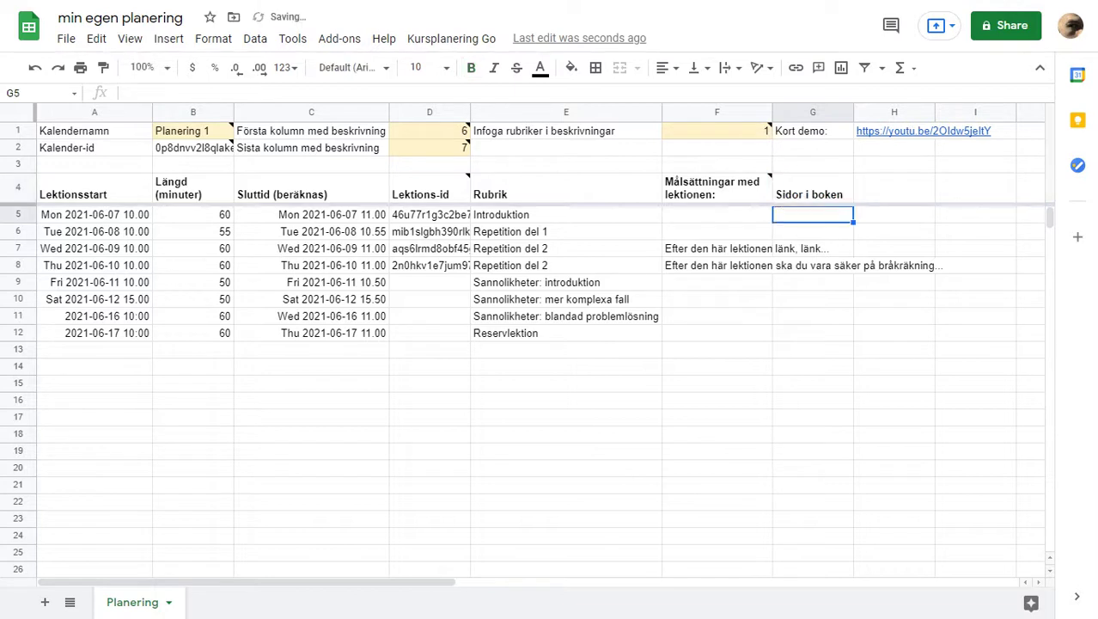
{"action": "key", "text": "Up"}
{"action": "key", "text": "Return"}
{"action": "type", "text": ":"}
{"action": "key", "text": "Tab"}
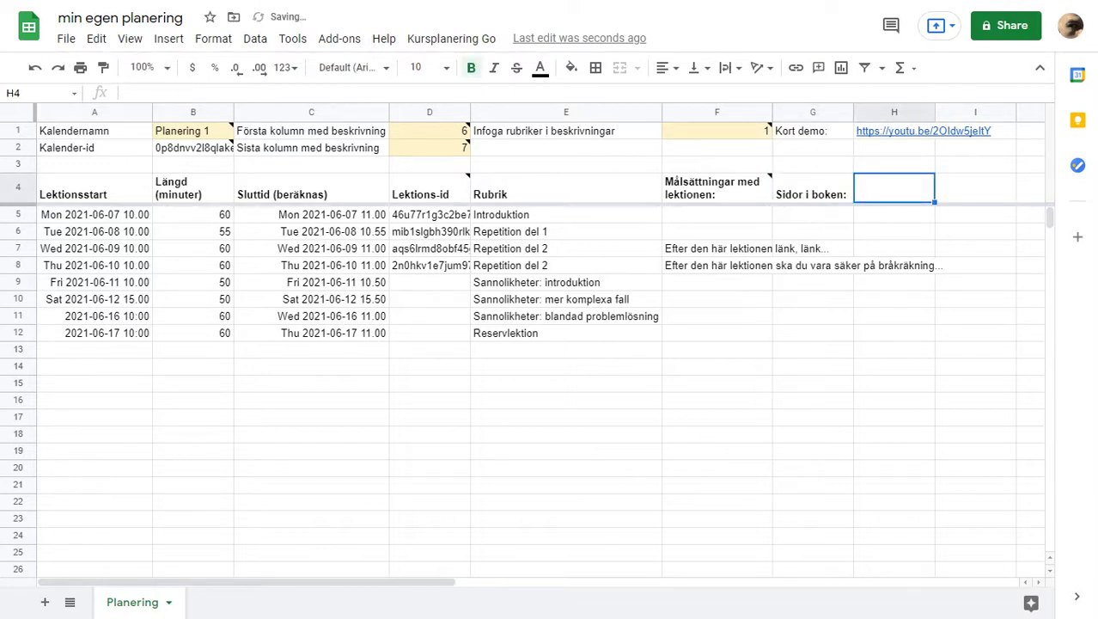
Enter "Kolla särskilt på:" as an additional description heading in H4
{"action": "type", "text": "Kolla särkilt"}
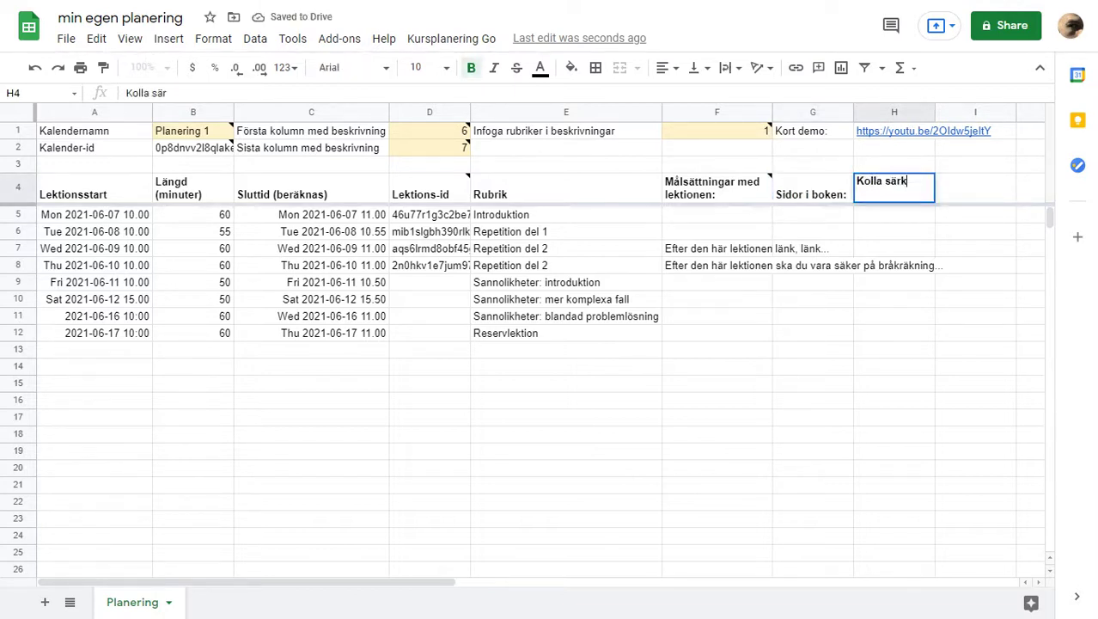
{"action": "key", "text": "BackSpace"}
{"action": "key", "text": "BackSpace"}
{"action": "key", "text": "BackSpace"}
{"action": "type", "text": "skilt på:"}
{"action": "key", "text": "Return"}
{"action": "key", "text": "Up"}
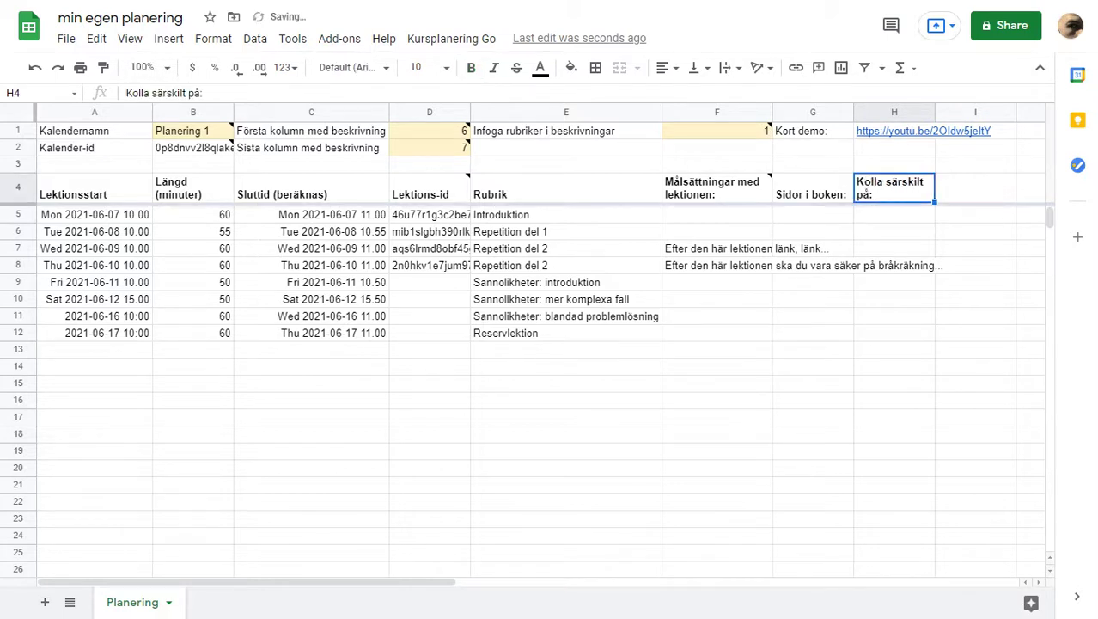
Set the description heading in H4 to "Testa dig själv!"
{"action": "type", "text": "Testa dig själv!"}
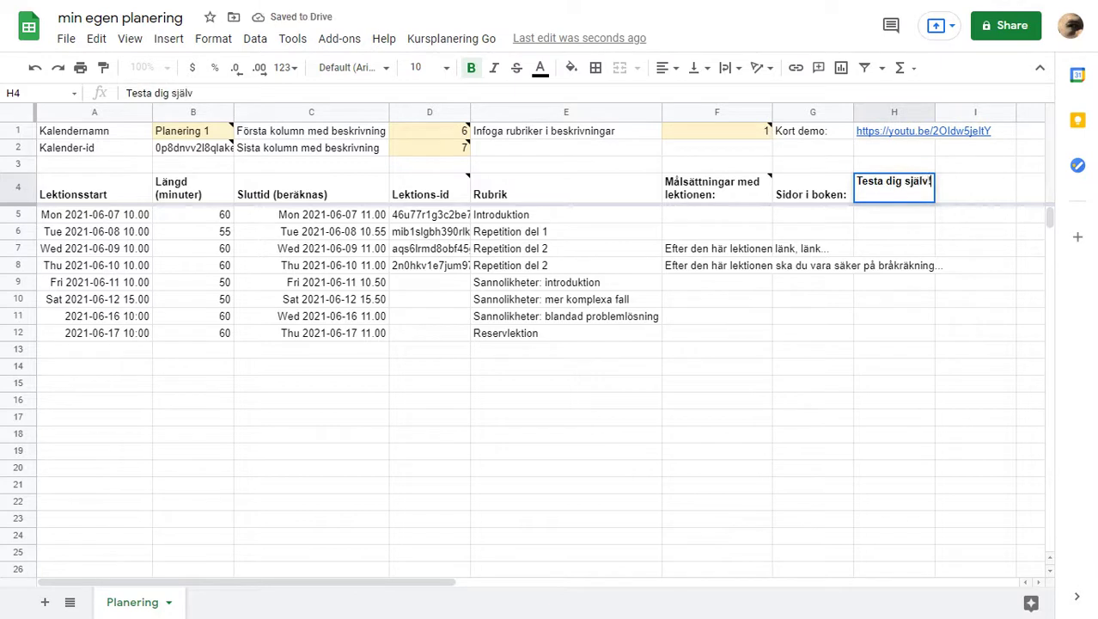
{"action": "key", "text": "Return"}
{"action": "key", "text": "Up"}
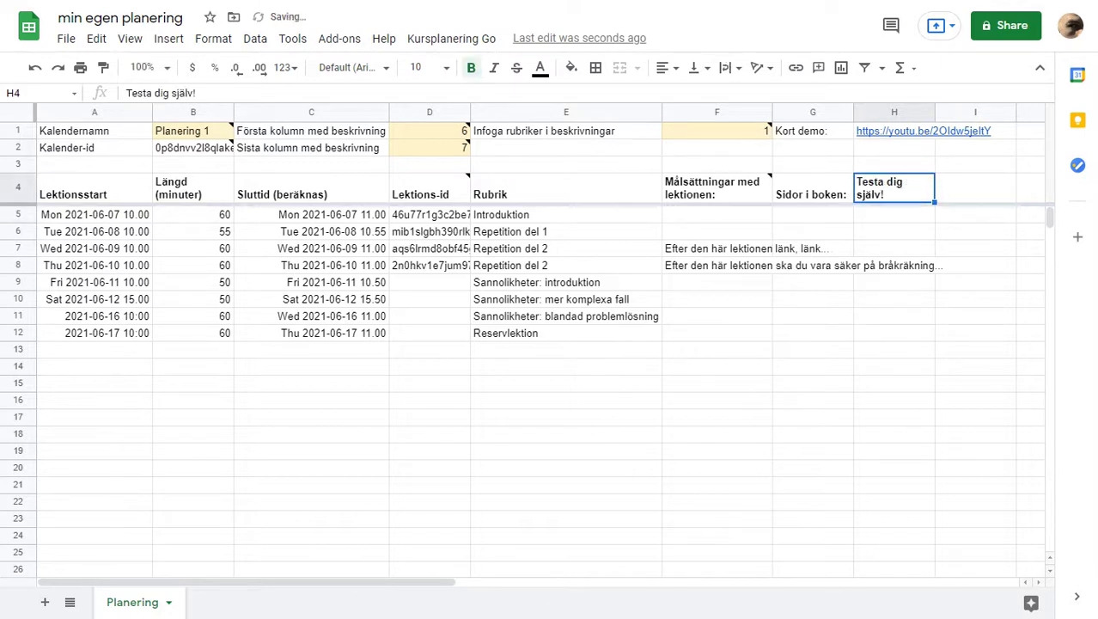
Enter "länk!" in H8 for the lesson on 10 June
{"action": "left_click", "coordinate": [894, 265]}
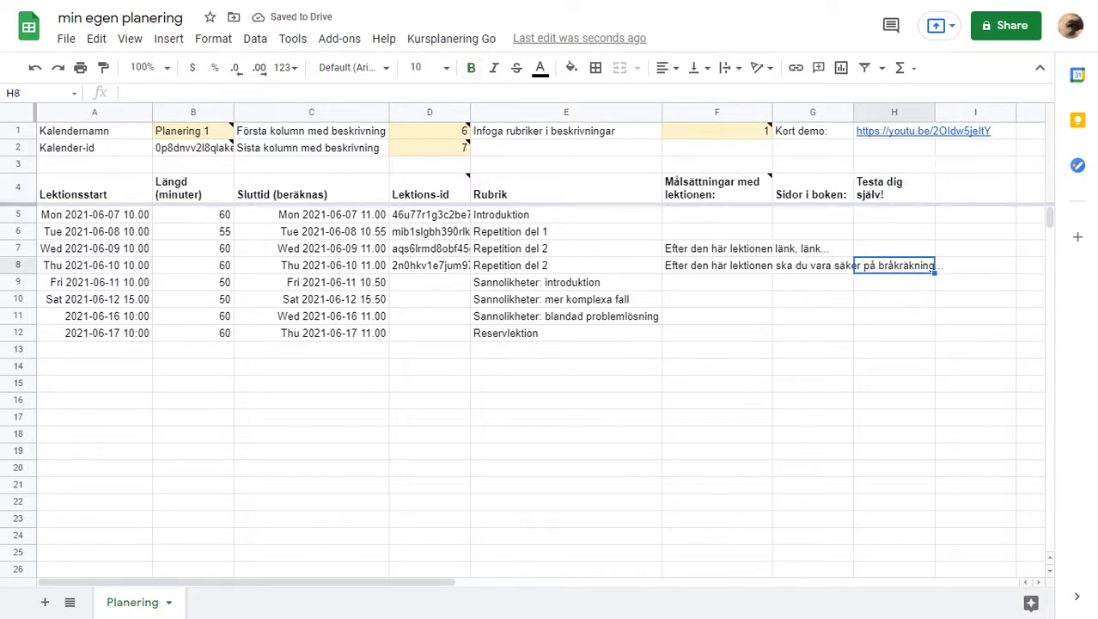
{"action": "type", "text": "länk!"}
{"action": "key", "text": "Return"}
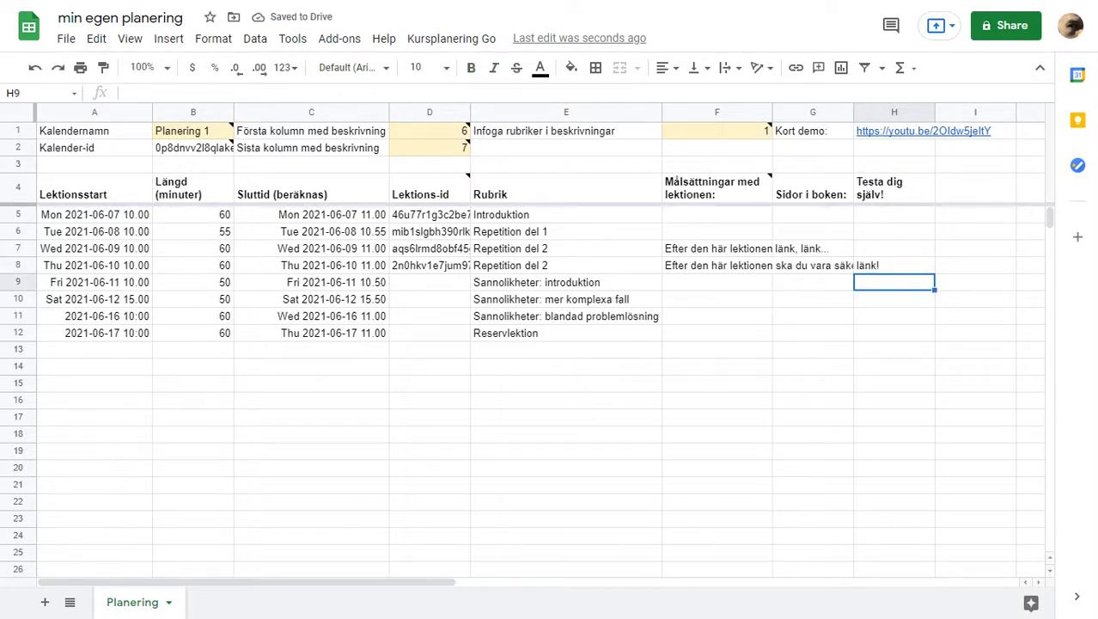
Read the notes on the description heading in F4 and on the last description column setting in D2
{"action": "left_click", "coordinate": [717, 188]}
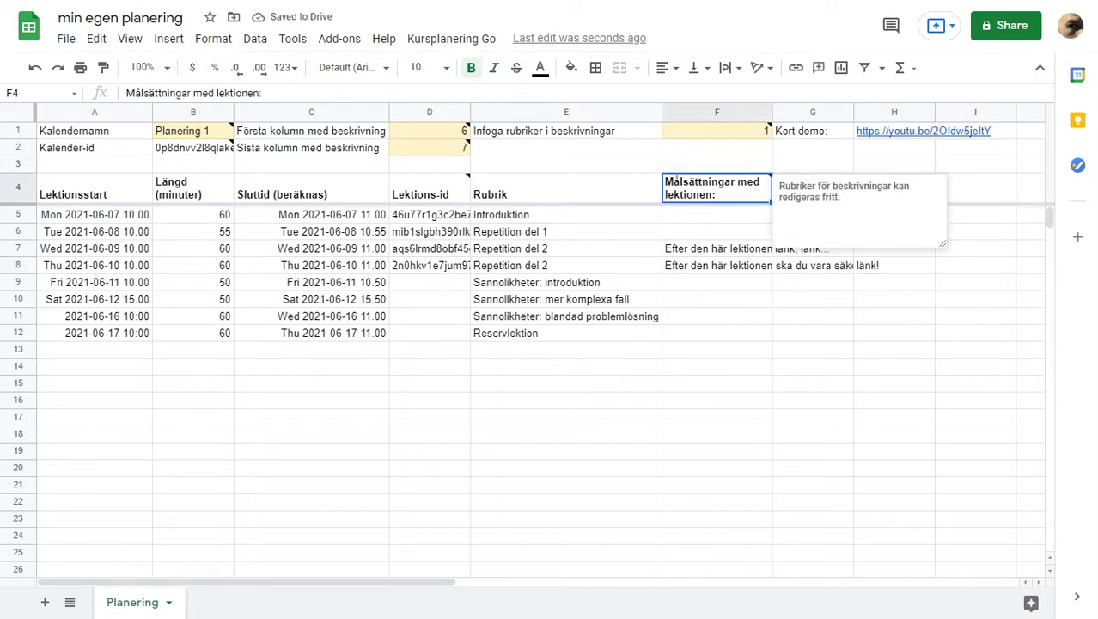
{"action": "left_click", "coordinate": [813, 265]}
{"action": "mouse_move", "coordinate": [717, 187]}
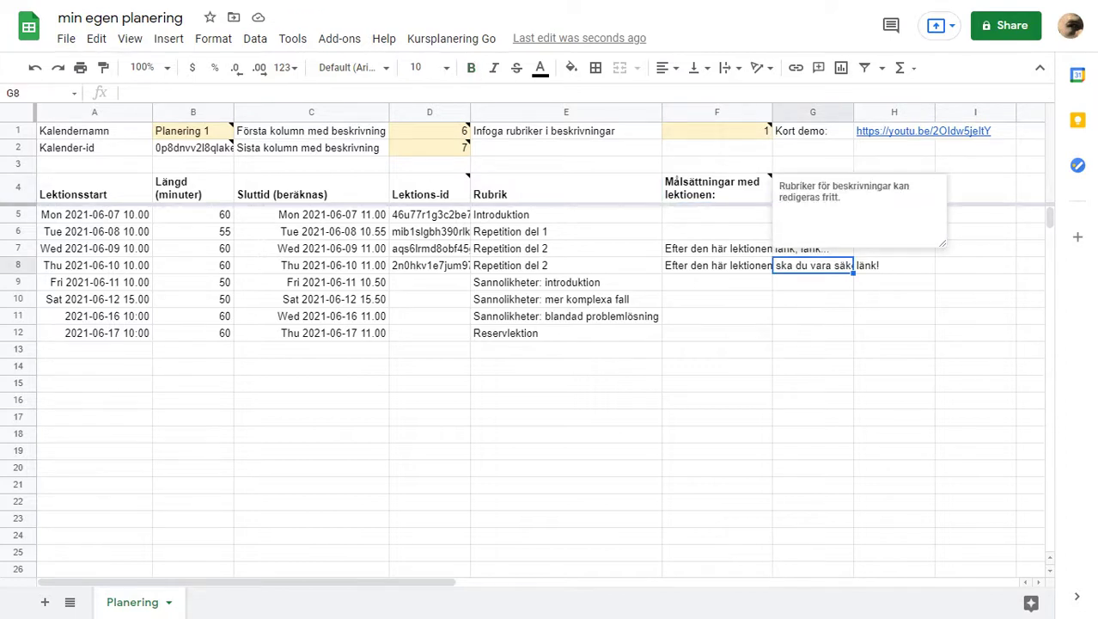
{"action": "left_click", "coordinate": [430, 148]}
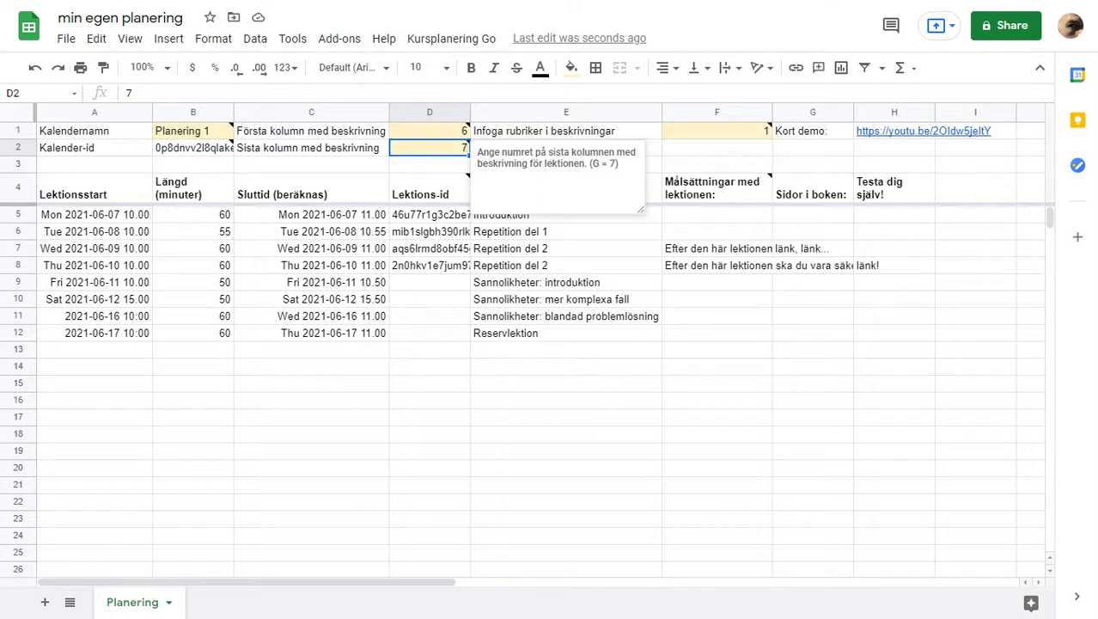
{"action": "left_click", "coordinate": [566, 299]}
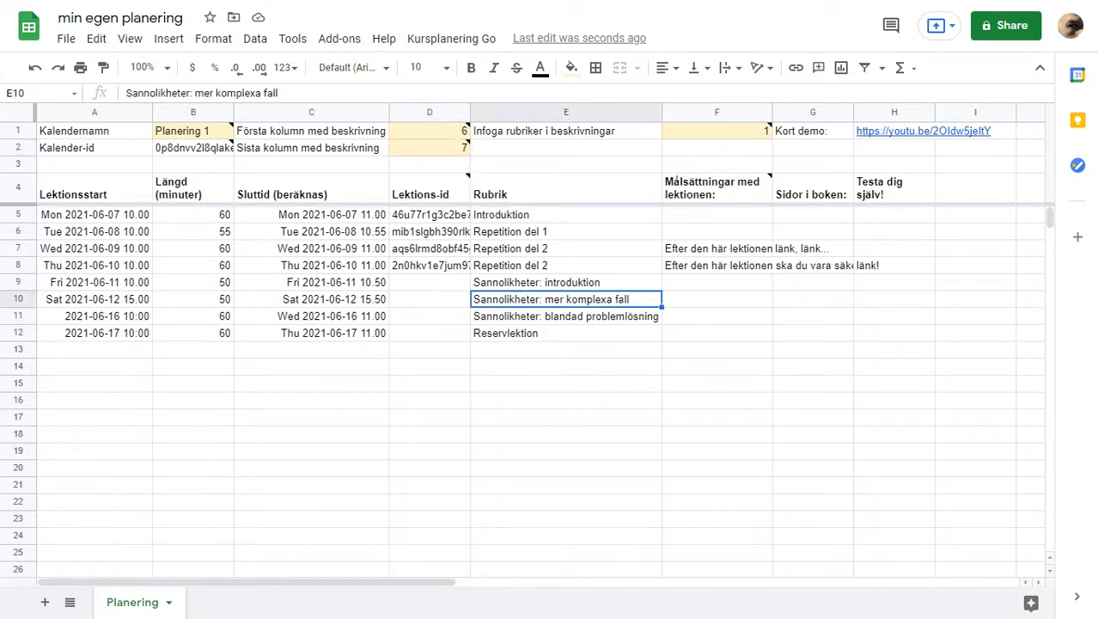
Set the last description column in D2 to 8 so the descriptions extend through column H
{"action": "mouse_move", "coordinate": [717, 187]}
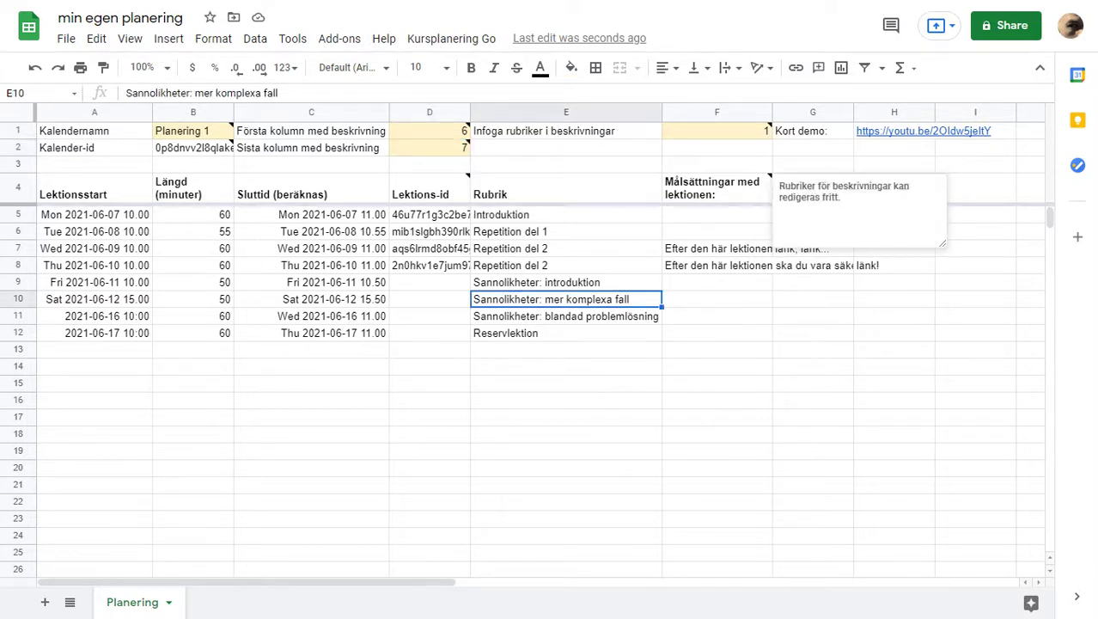
{"action": "left_click", "coordinate": [894, 265]}
{"action": "left_click", "coordinate": [429, 148]}
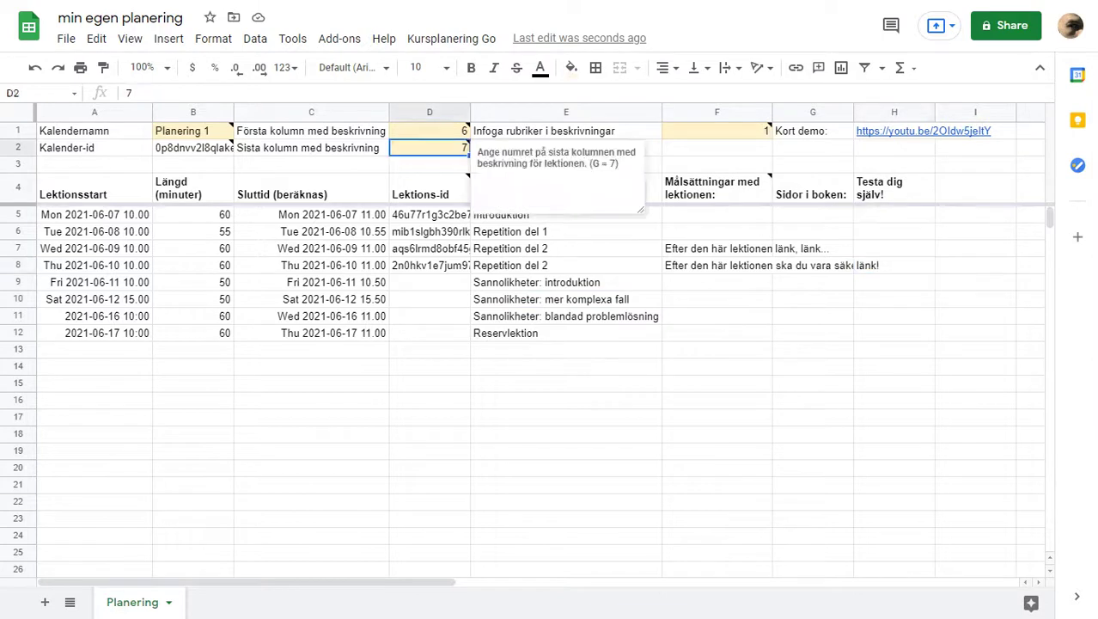
{"action": "type", "text": "8"}
{"action": "key", "text": "Return"}
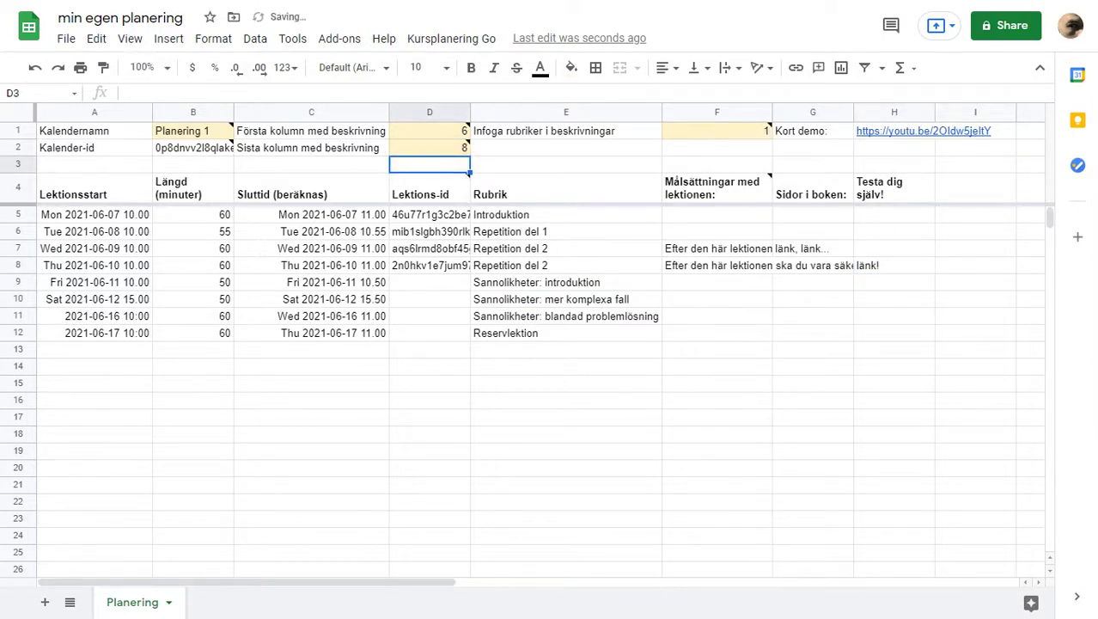
Create or update the calendar events for all lessons in rows 5 to 12
{"action": "left_click_drag", "start_coordinate": [311, 213], "coordinate": [565, 333]}
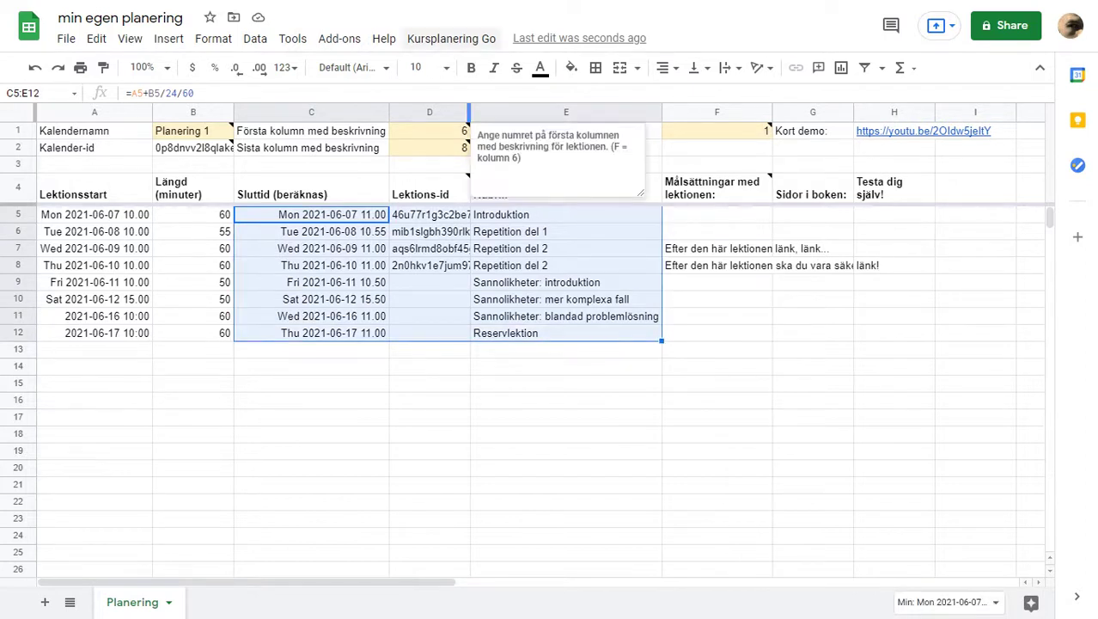
{"action": "left_click", "coordinate": [451, 39]}
{"action": "left_click", "coordinate": [541, 67]}
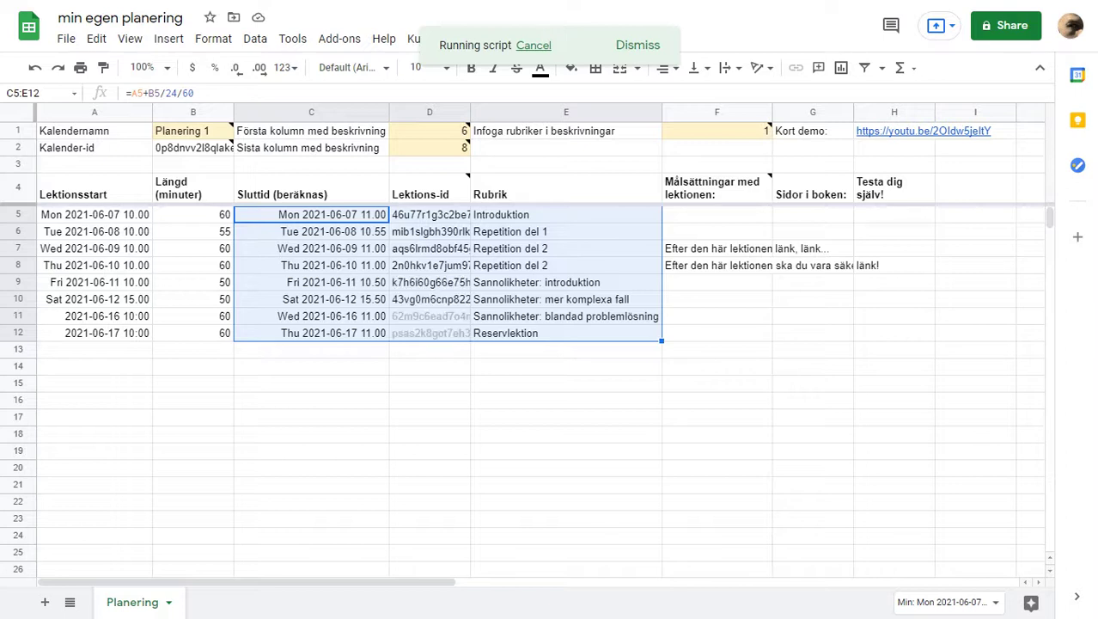
{"action": "left_click", "coordinate": [660, 315]}
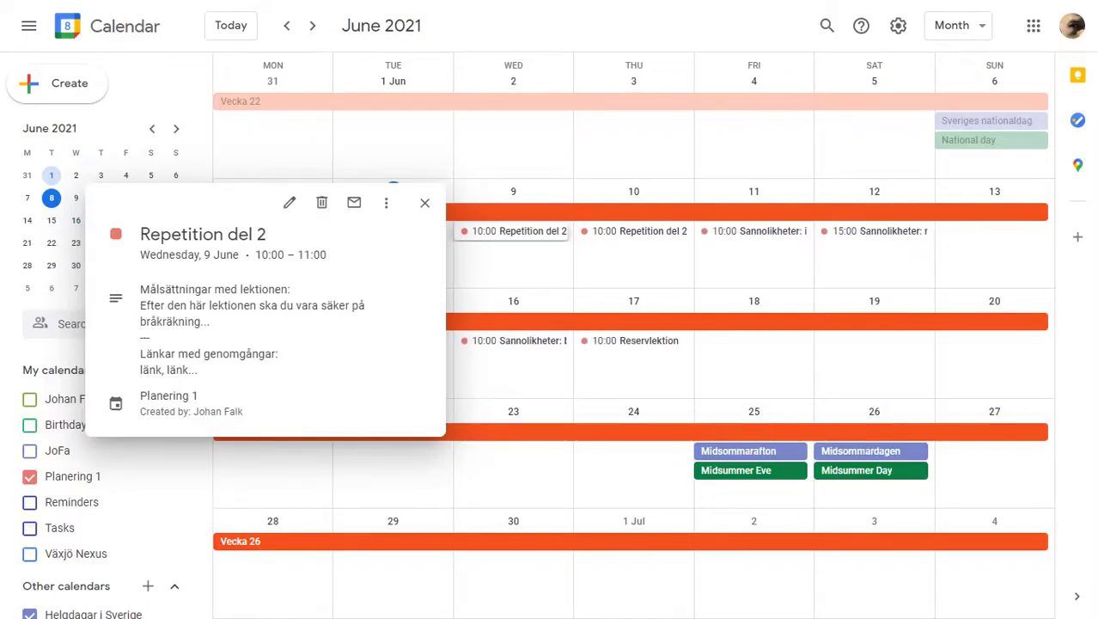
Check the event descriptions for the 10 June and 11 June lessons in Google Calendar, and return to the spreadsheet
{"action": "left_click", "coordinate": [424, 203]}
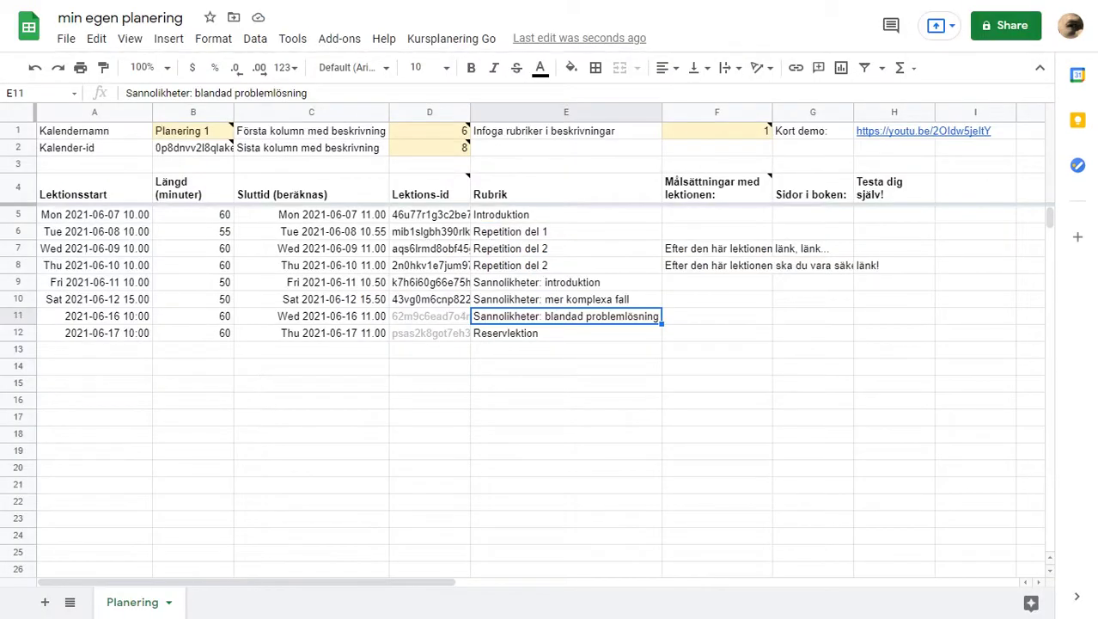
{"action": "left_click", "coordinate": [893, 265]}
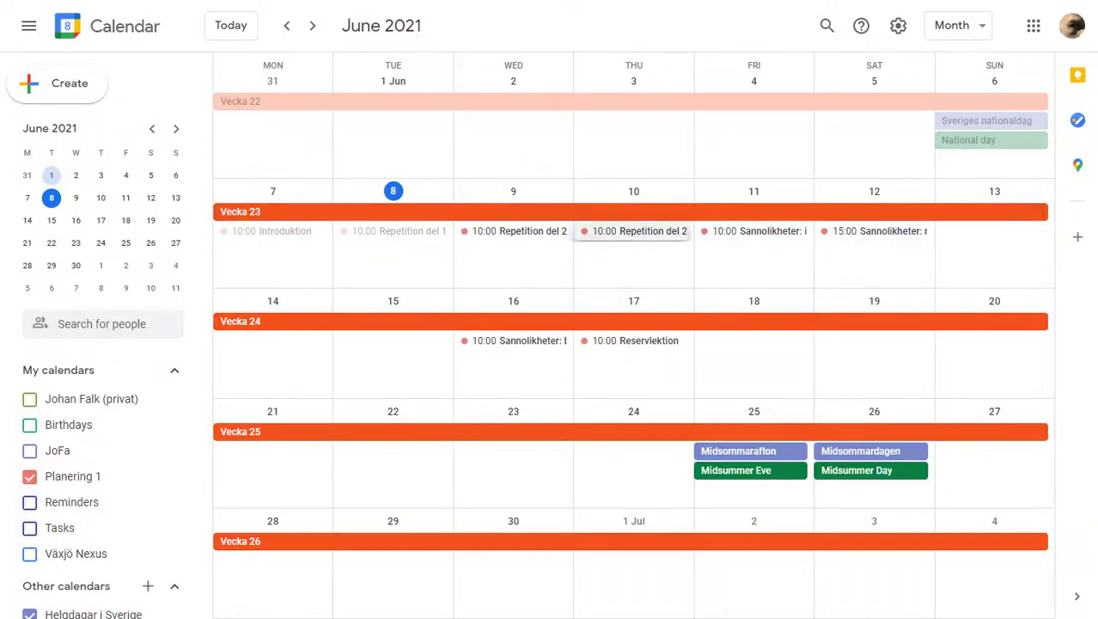
{"action": "left_click", "coordinate": [636, 231]}
{"action": "left_click_drag", "start_coordinate": [265, 354], "coordinate": [284, 370]}
{"action": "left_click", "coordinate": [752, 231]}
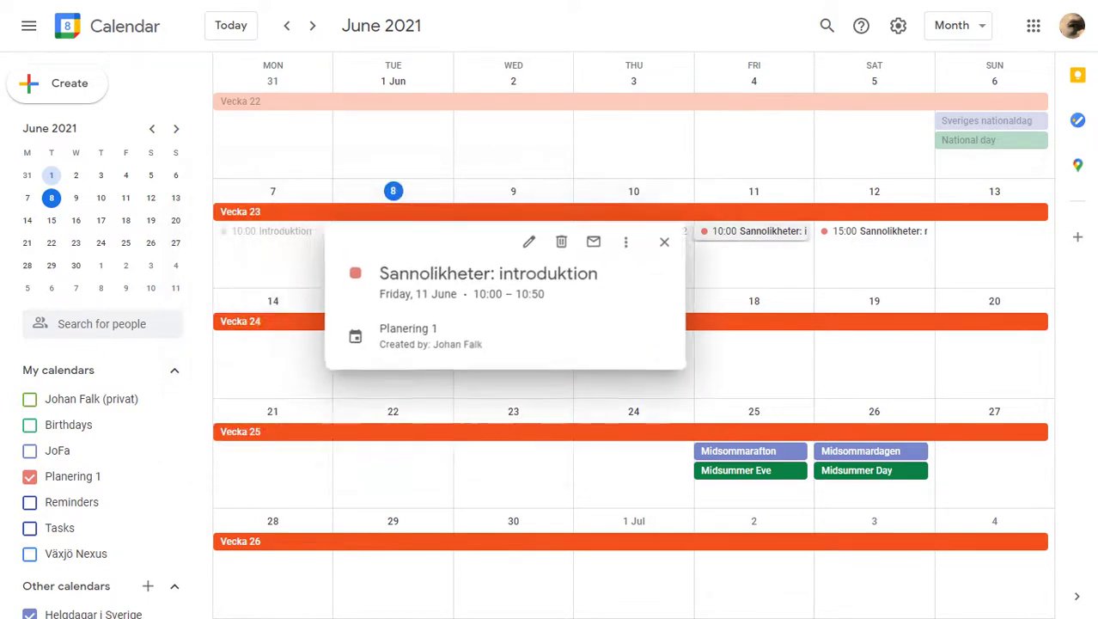
{"action": "left_click", "coordinate": [665, 243]}
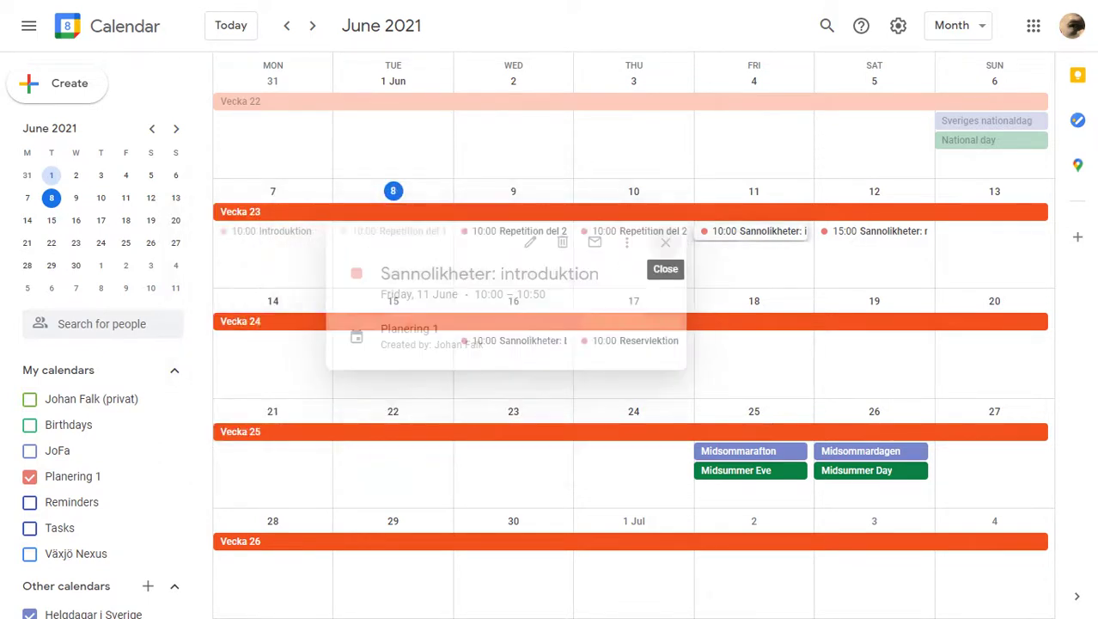
{"action": "key", "text": "alt+Tab"}
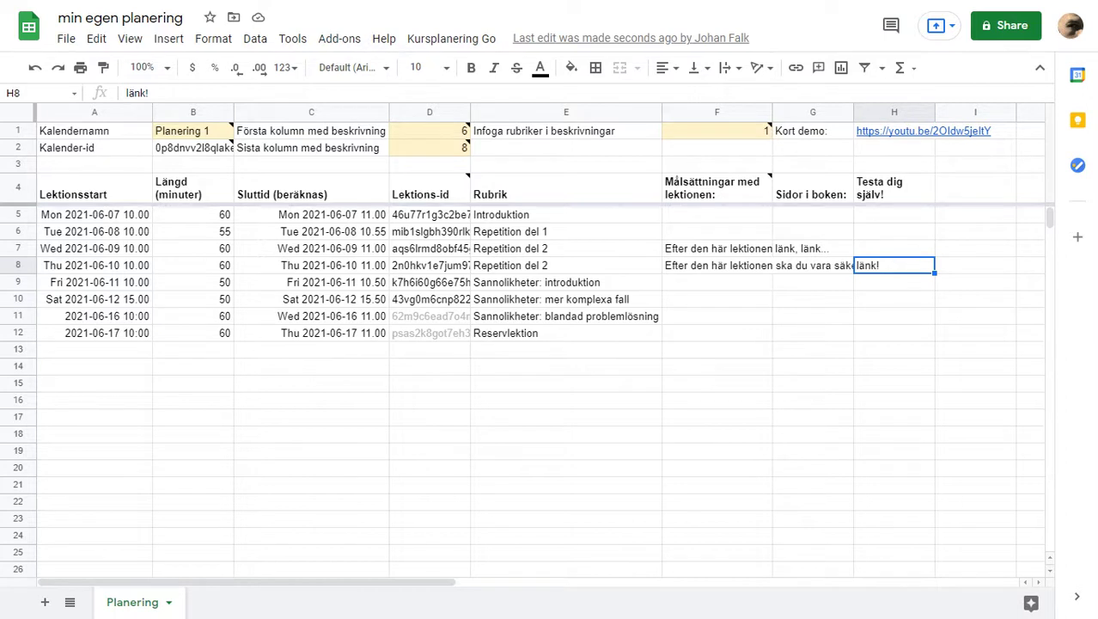
{"action": "left_click_drag", "start_coordinate": [567, 214], "coordinate": [893, 333]}
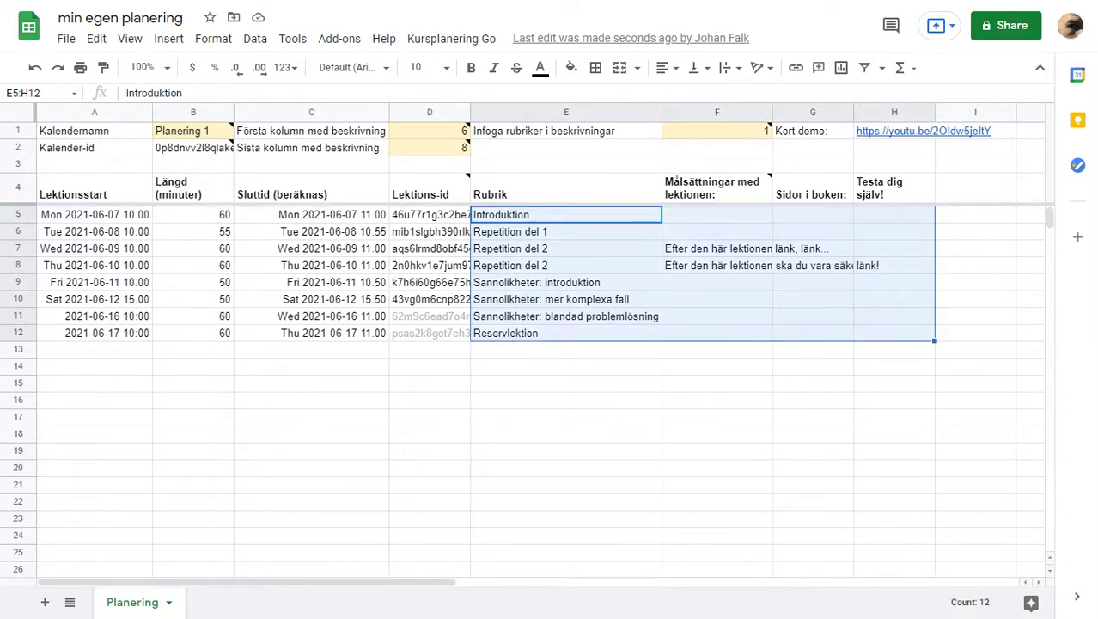
{"action": "left_click_drag", "start_coordinate": [95, 213], "coordinate": [311, 333]}
{"action": "left_click", "coordinate": [451, 38]}
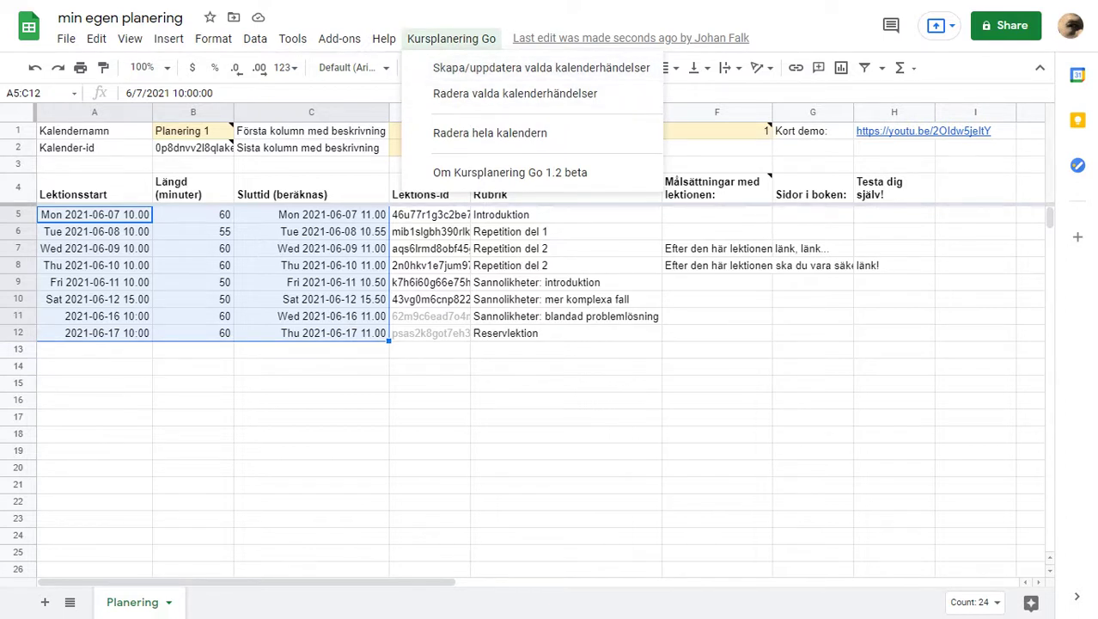
{"action": "left_click", "coordinate": [451, 38]}
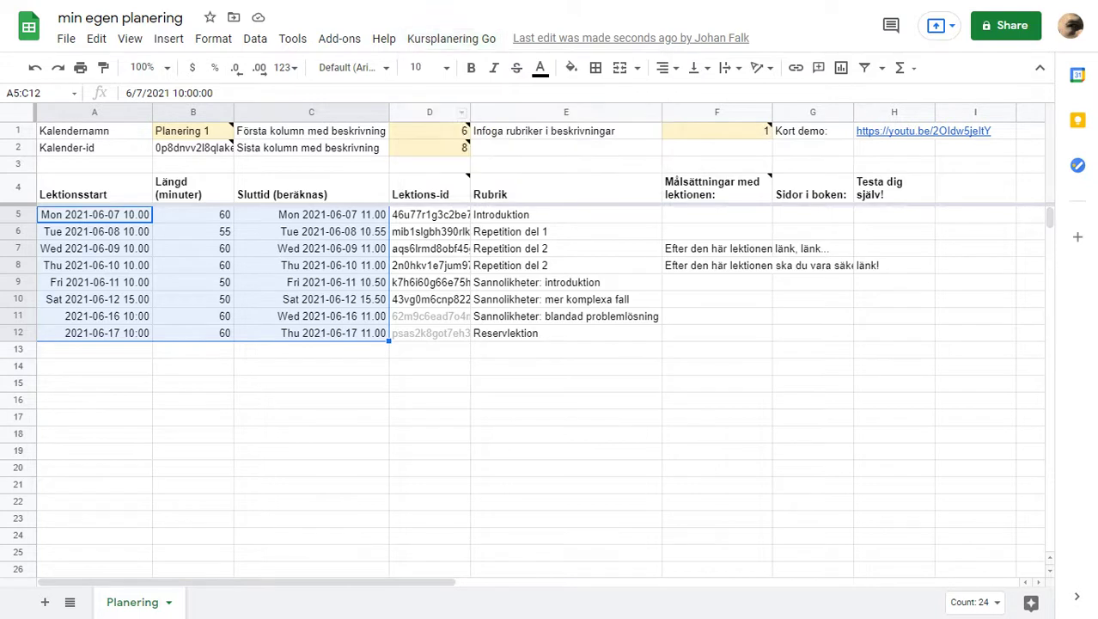
{"action": "left_click", "coordinate": [566, 266]}
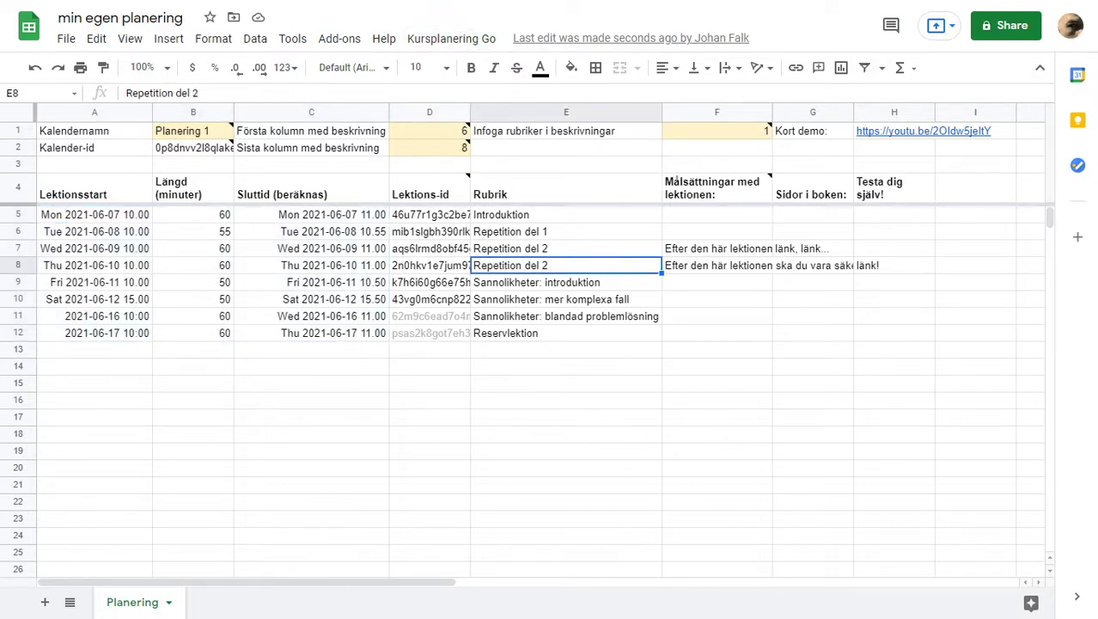
Delete the calendar event for the 12 June lesson in row 10 and check the month in Google Calendar
{"action": "left_click", "coordinate": [193, 299]}
{"action": "mouse_move", "coordinate": [429, 147]}
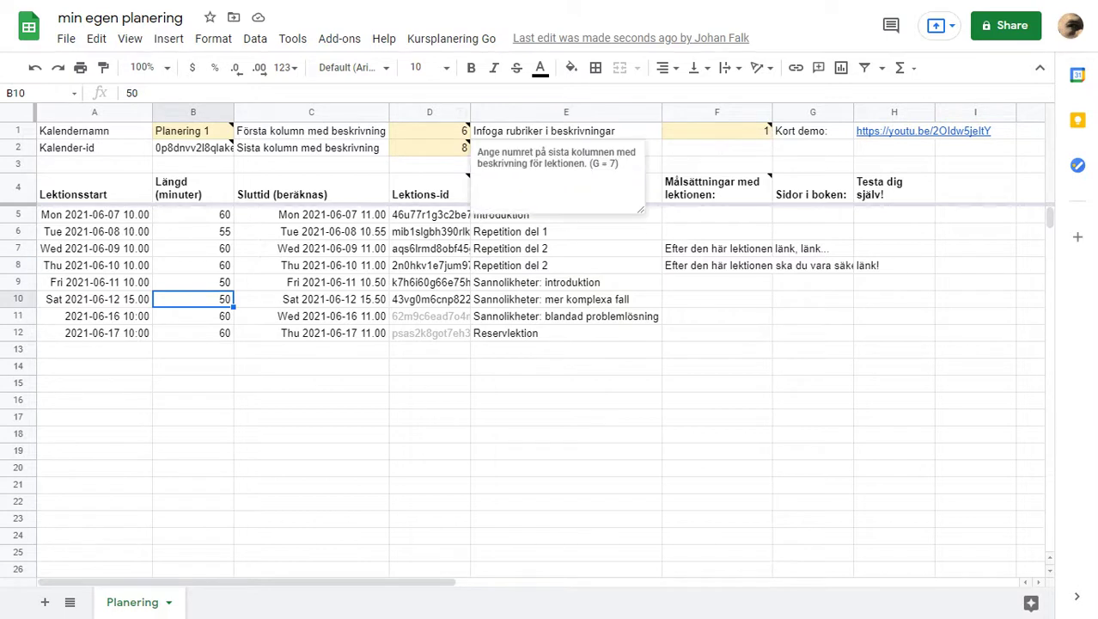
{"action": "left_click", "coordinate": [451, 38]}
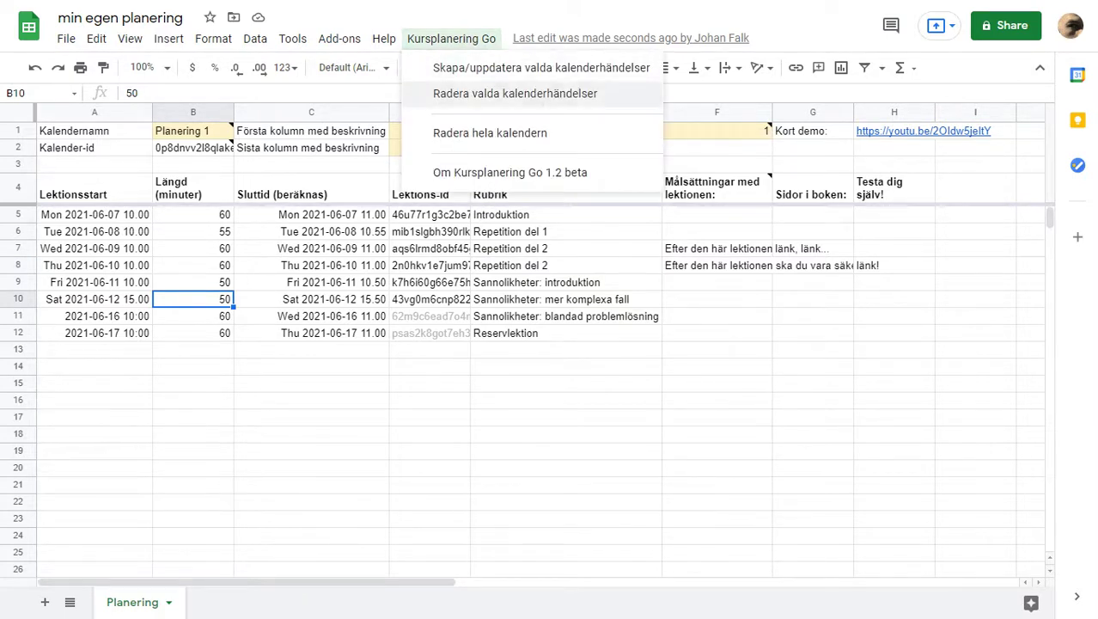
{"action": "left_click", "coordinate": [514, 92]}
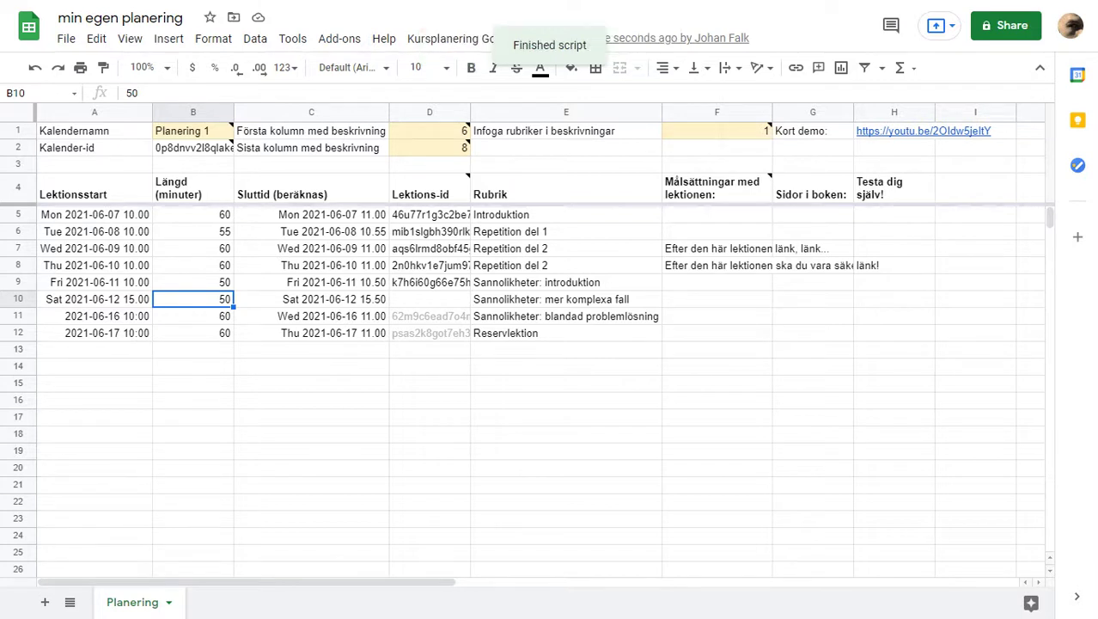
{"action": "key", "text": "ctrl+Tab"}
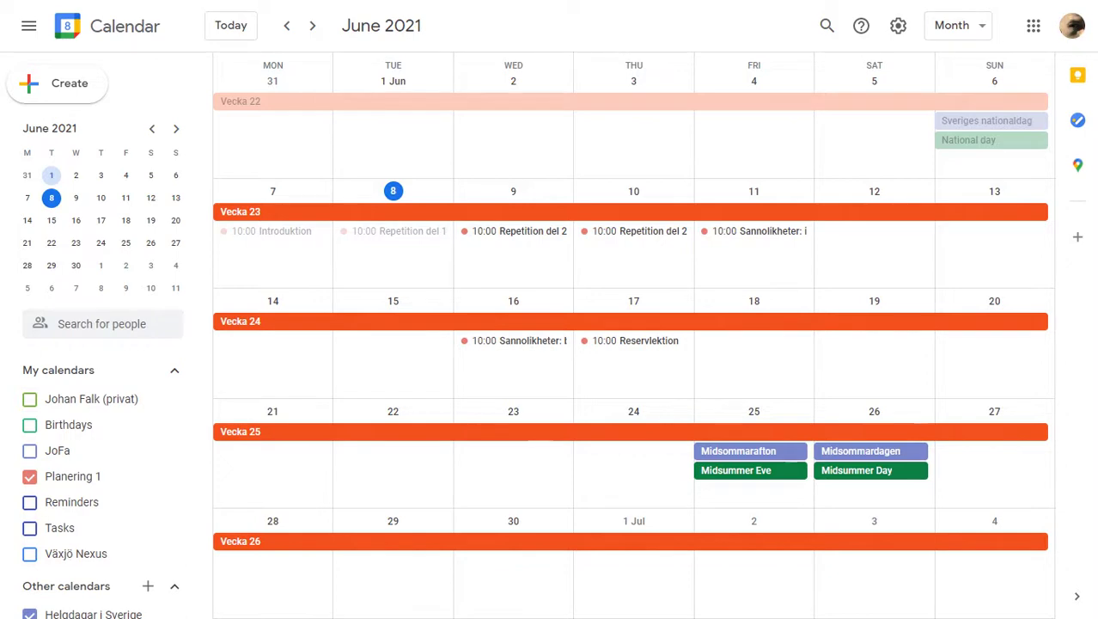
{"action": "key", "text": "ctrl+shift+Tab"}
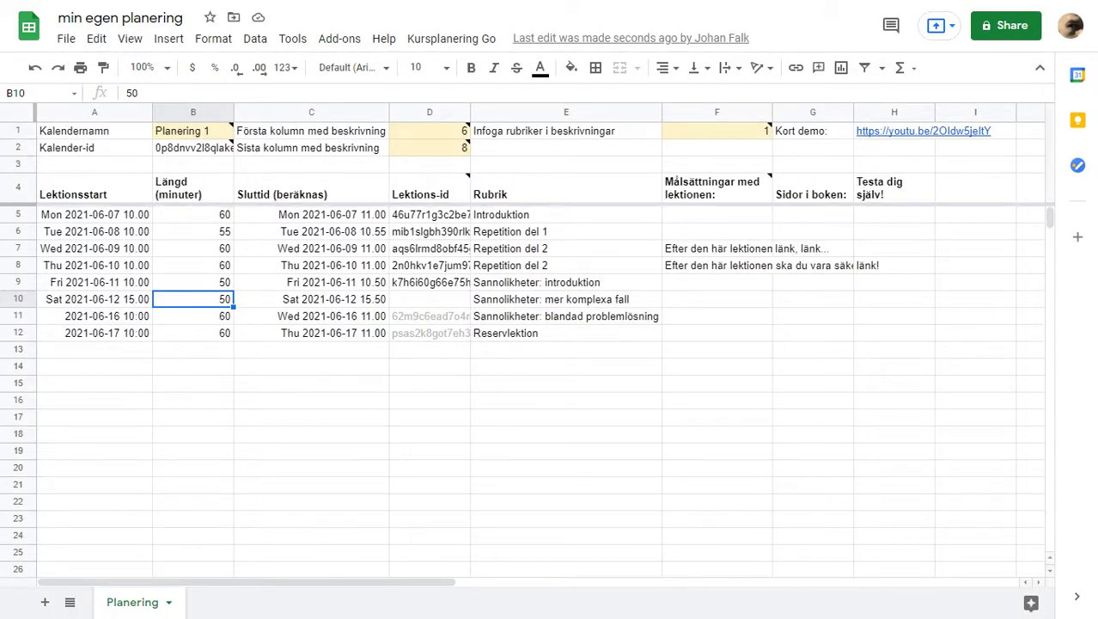
Open the information about Kursplanering Go 1.2 beta and read the README on its linked GitHub page
{"action": "left_click", "coordinate": [451, 38]}
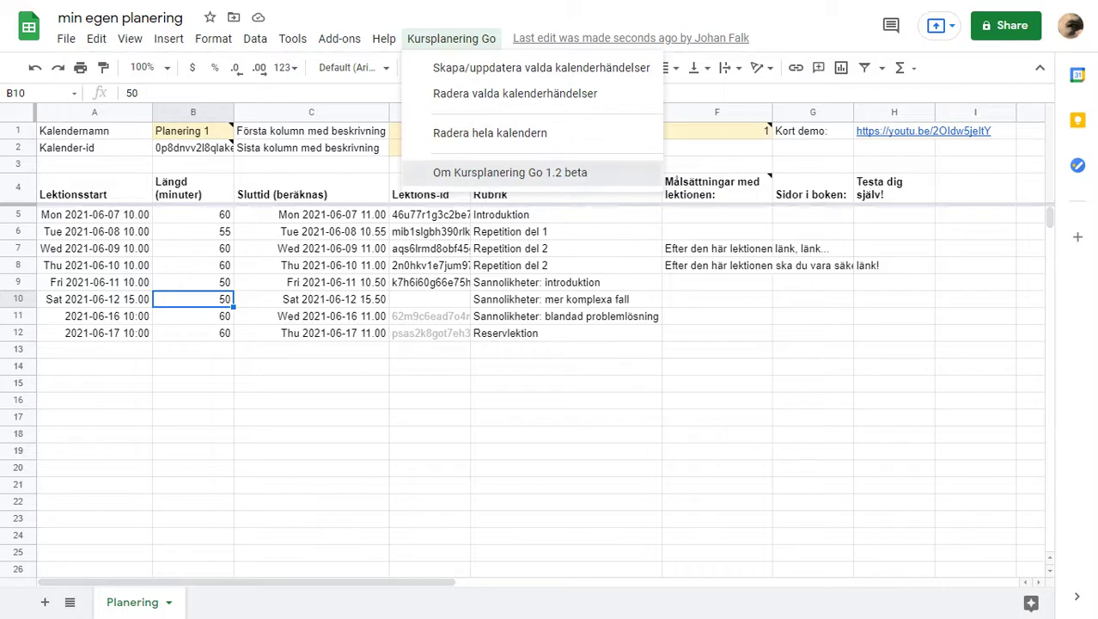
{"action": "left_click", "coordinate": [509, 172]}
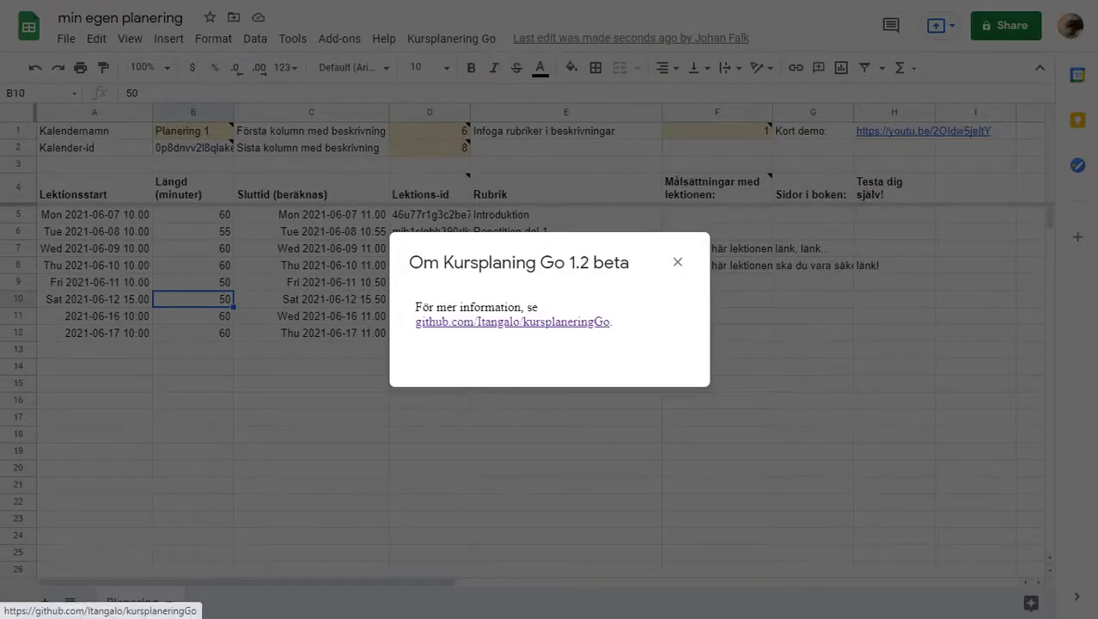
{"action": "left_click", "coordinate": [512, 321]}
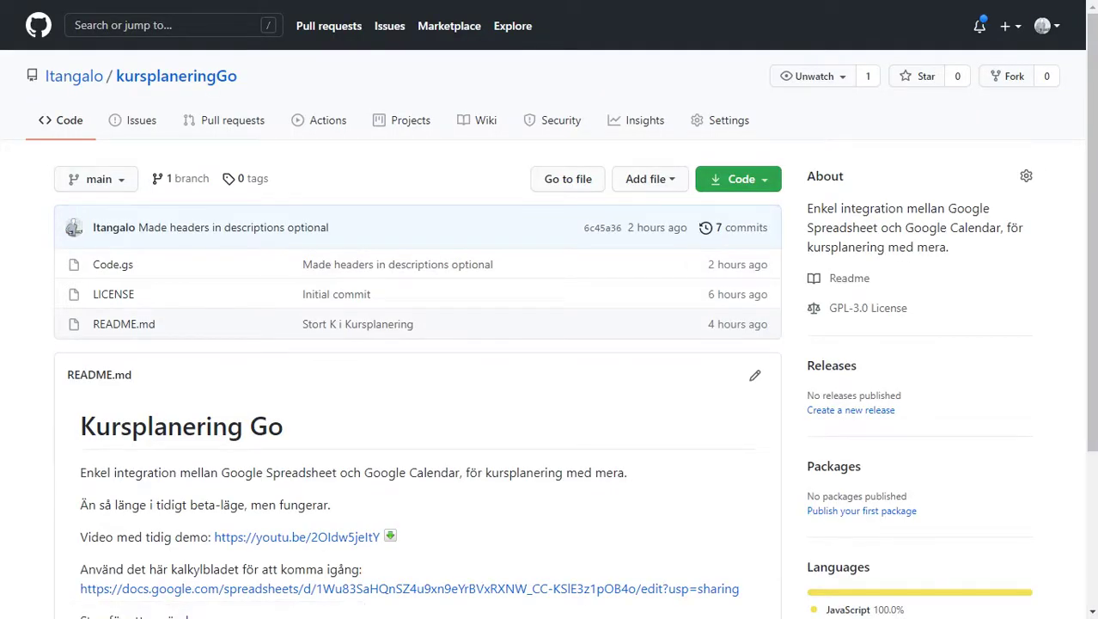
{"action": "scroll", "coordinate": [549, 344], "scroll_direction": "down", "scroll_amount": 2}
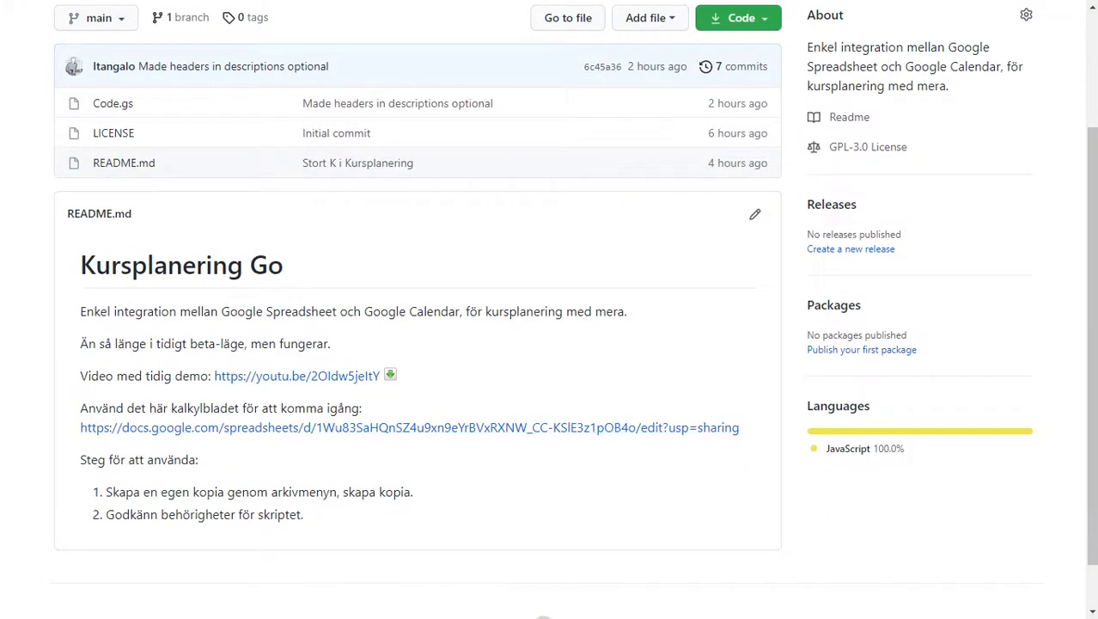
{"action": "scroll", "coordinate": [343, 344], "scroll_direction": "up", "scroll_amount": 2}
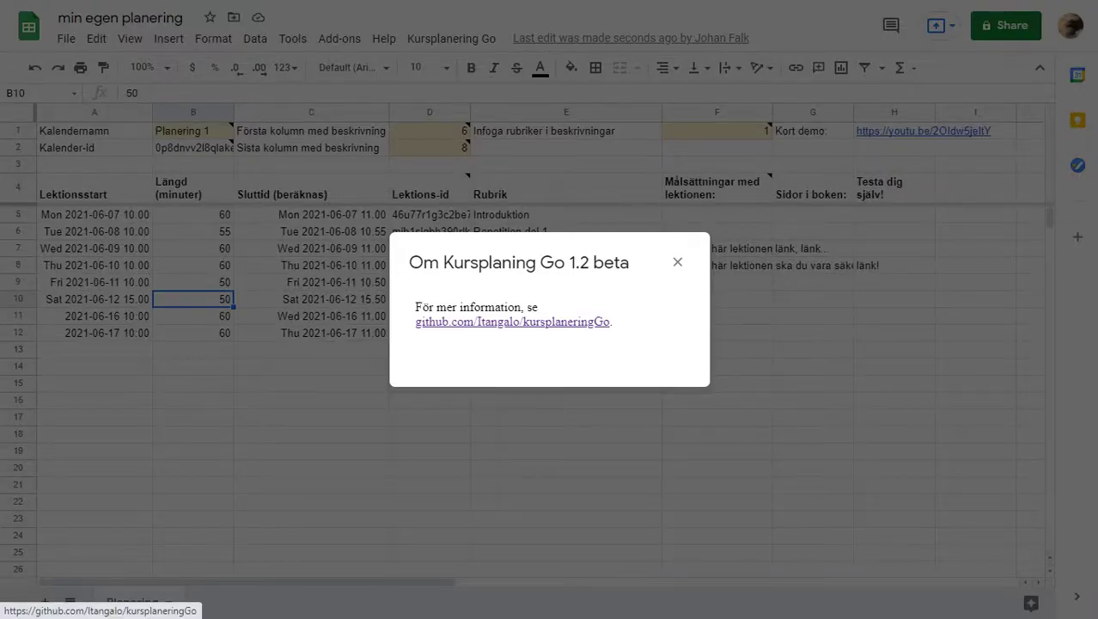
{"action": "left_click", "coordinate": [677, 262]}
{"action": "left_click", "coordinate": [311, 350]}
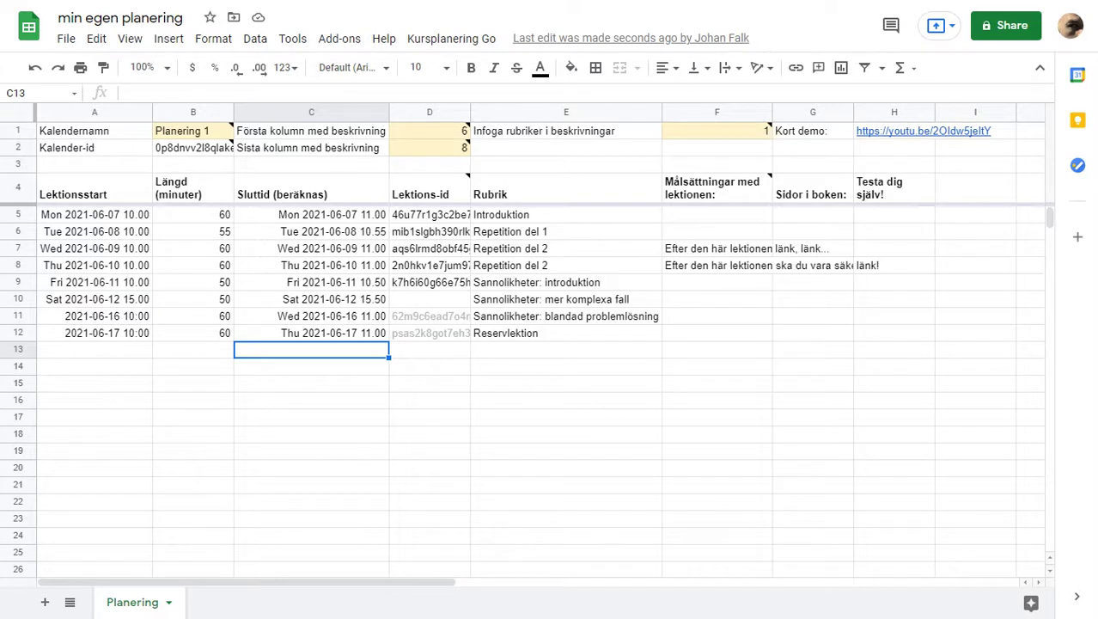
{"action": "left_click", "coordinate": [429, 248]}
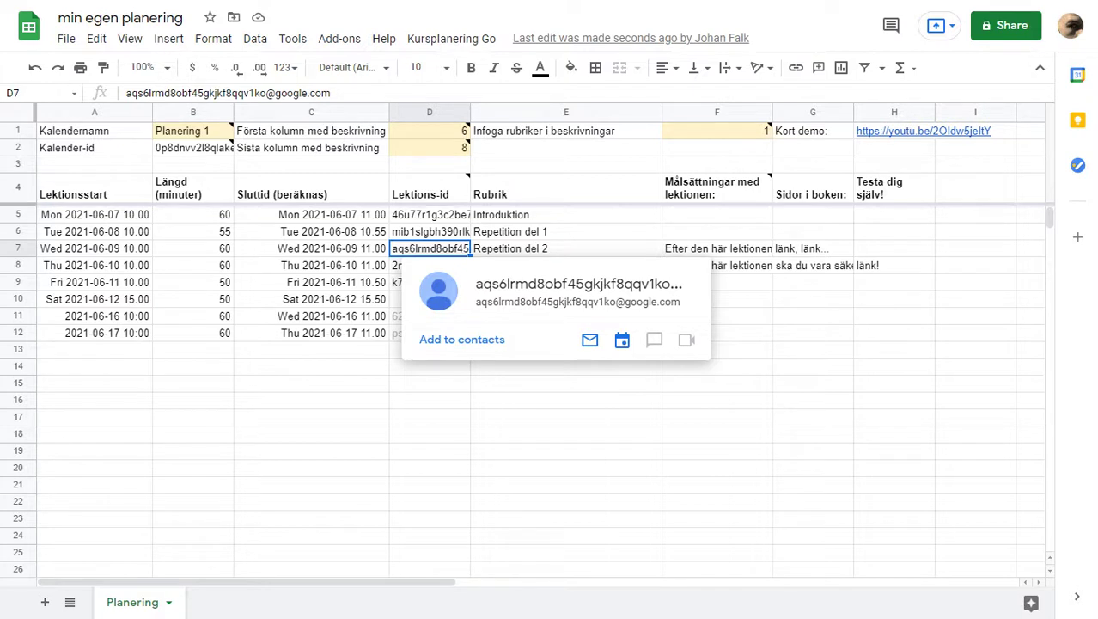
{"action": "left_click", "coordinate": [565, 232]}
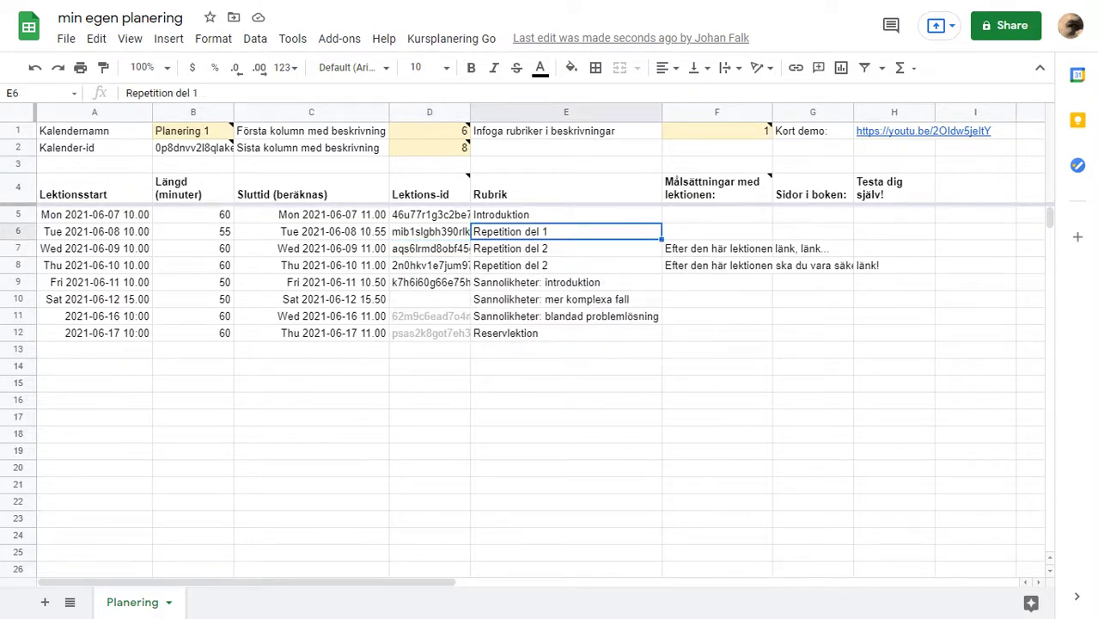